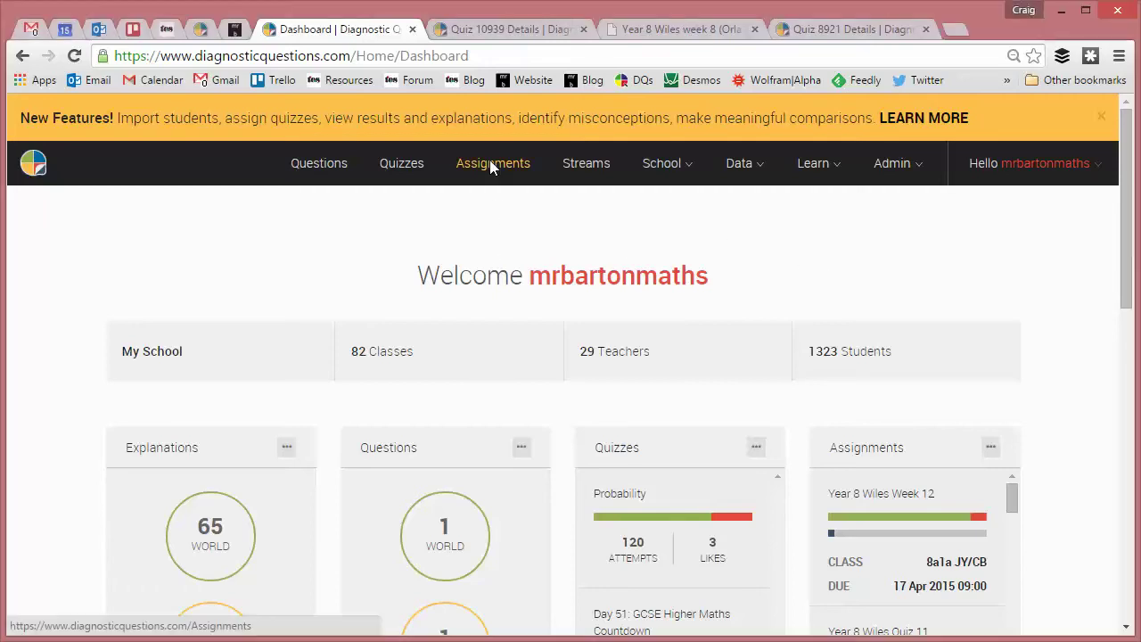
Open the assignments list and check the student completion and correct answers for Year 8 Wiles week 8.
{"action": "left_click", "coordinate": [489, 163]}
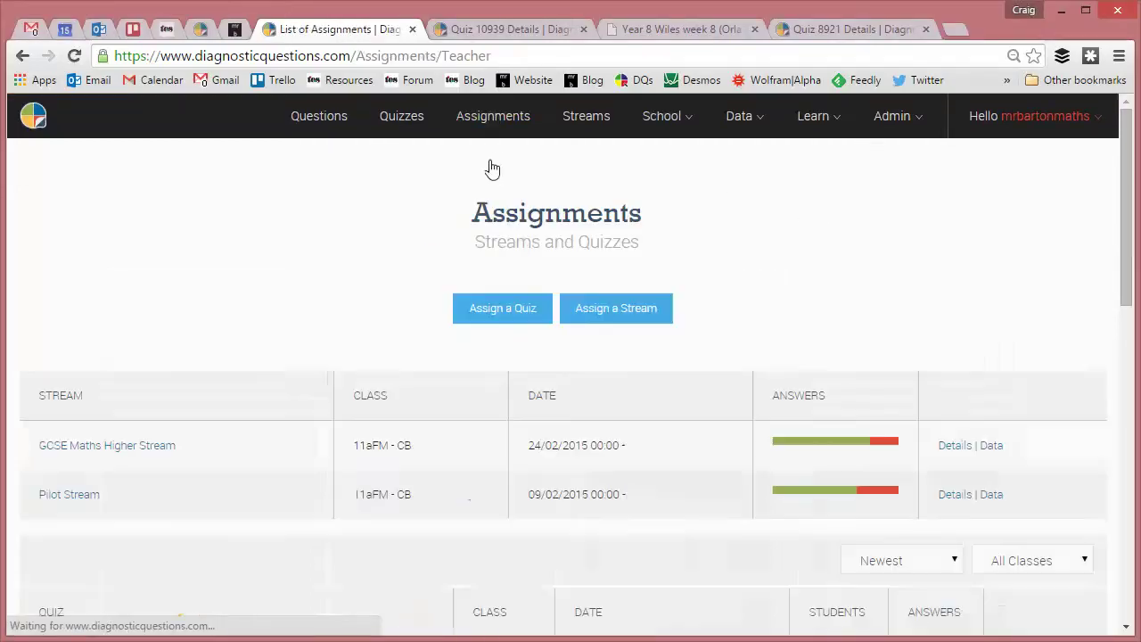
{"action": "left_click_drag", "start_coordinate": [1130, 163], "coordinate": [1120, 330]}
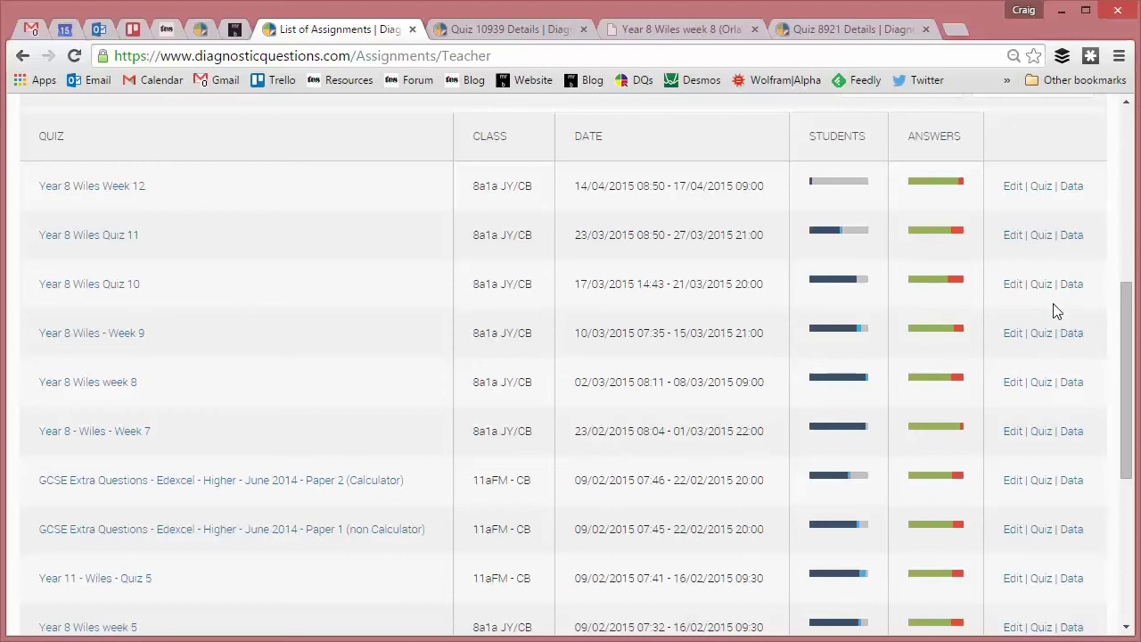
{"action": "left_click", "coordinate": [500, 28]}
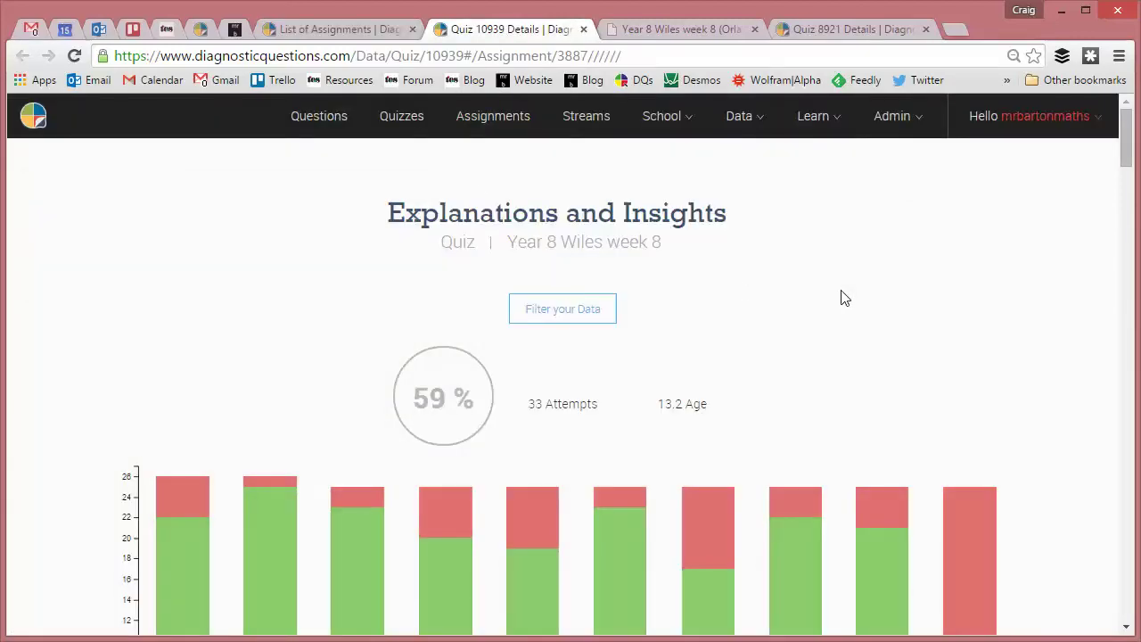
{"action": "left_click", "coordinate": [342, 28]}
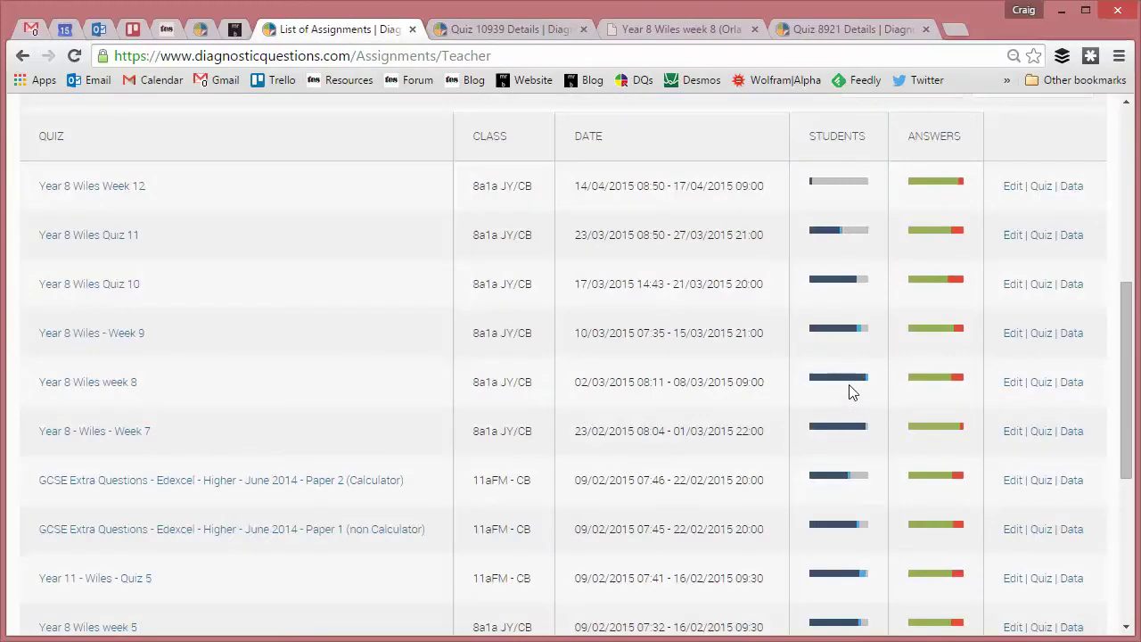
{"action": "mouse_move", "coordinate": [851, 386]}
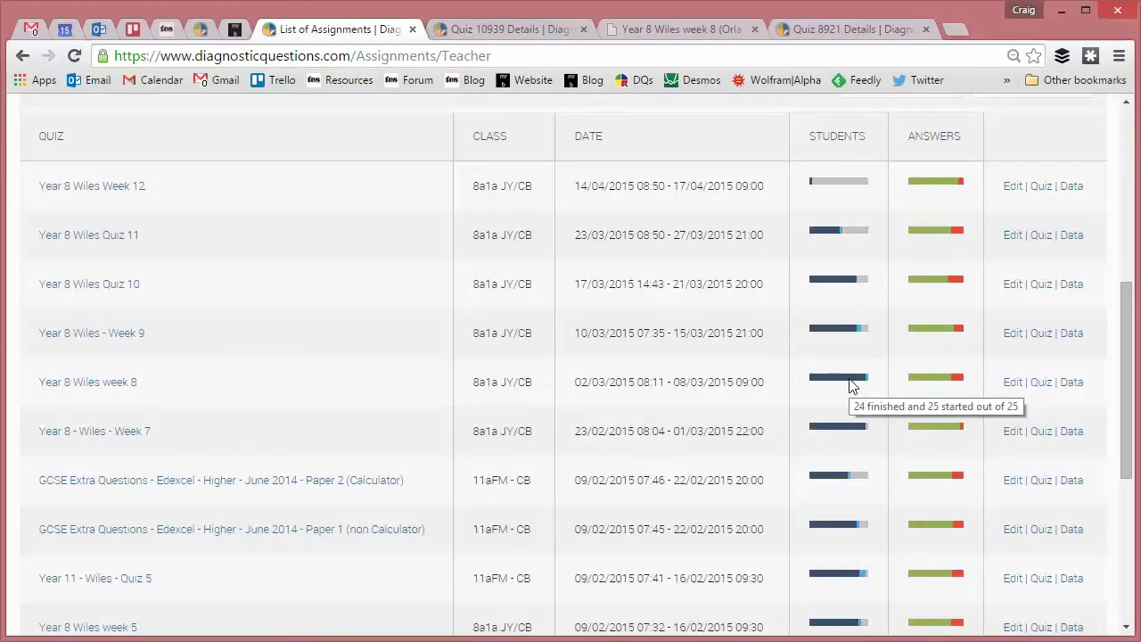
{"action": "mouse_move", "coordinate": [929, 387]}
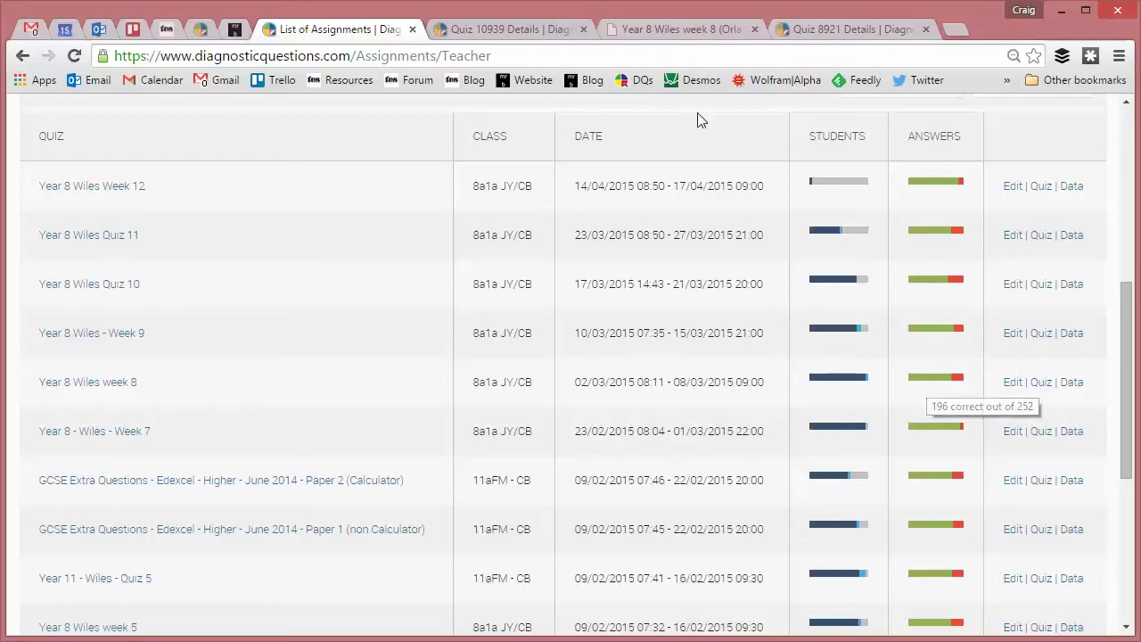
Bring up the Year 8 Wiles week 8 quiz data and review the chart of correct and wrong answers per question.
{"action": "left_click", "coordinate": [503, 32]}
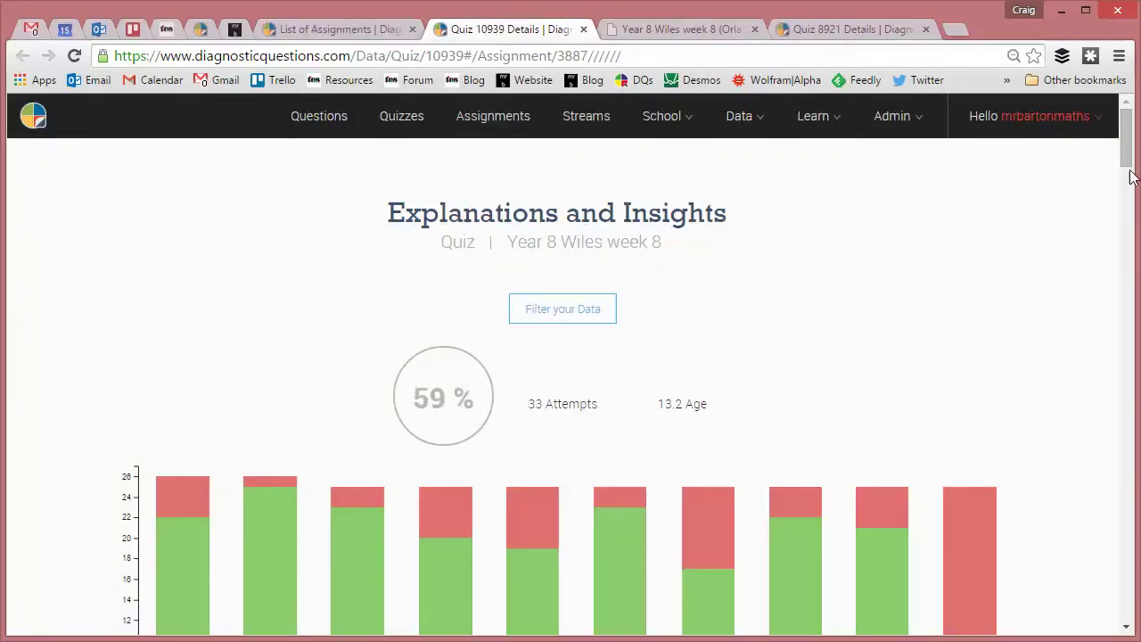
{"action": "scroll", "coordinate": [1125, 177], "scroll_direction": "down", "scroll_amount": 2}
{"action": "scroll", "coordinate": [1126, 177], "scroll_direction": "down", "scroll_amount": 1}
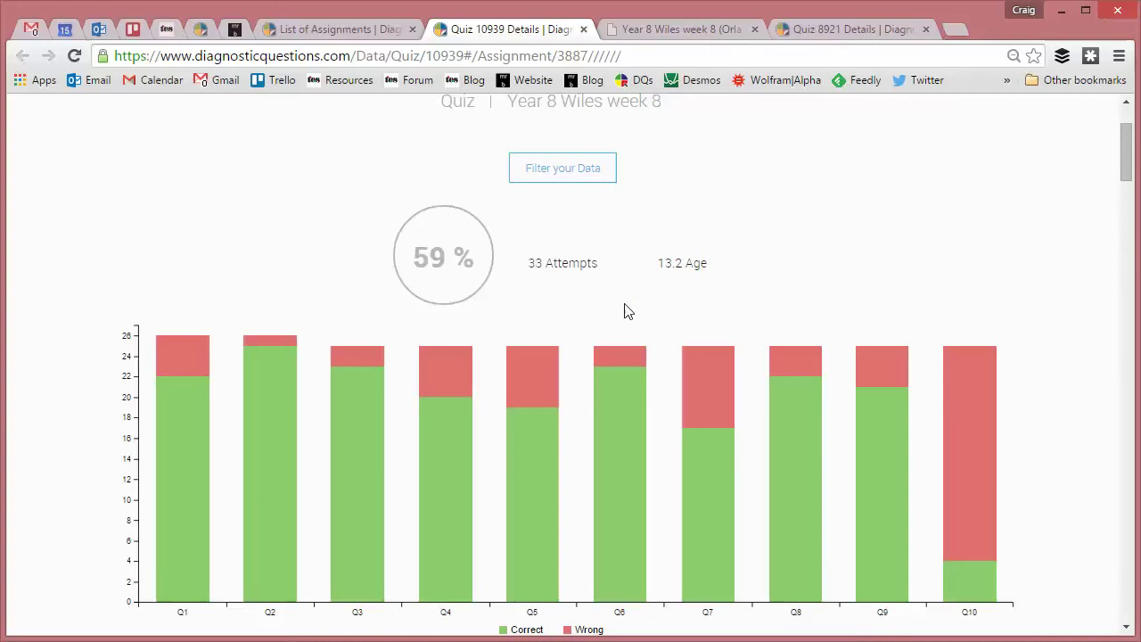
{"action": "scroll", "coordinate": [800, 266], "scroll_direction": "down", "scroll_amount": 2}
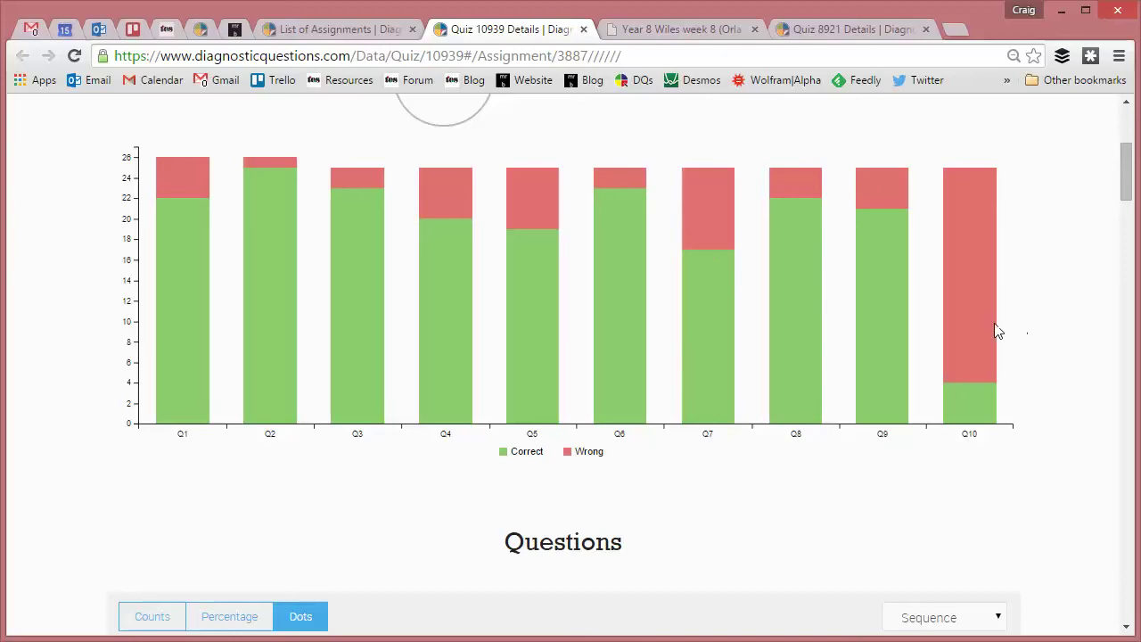
{"action": "scroll", "coordinate": [756, 460], "scroll_direction": "down", "scroll_amount": 1}
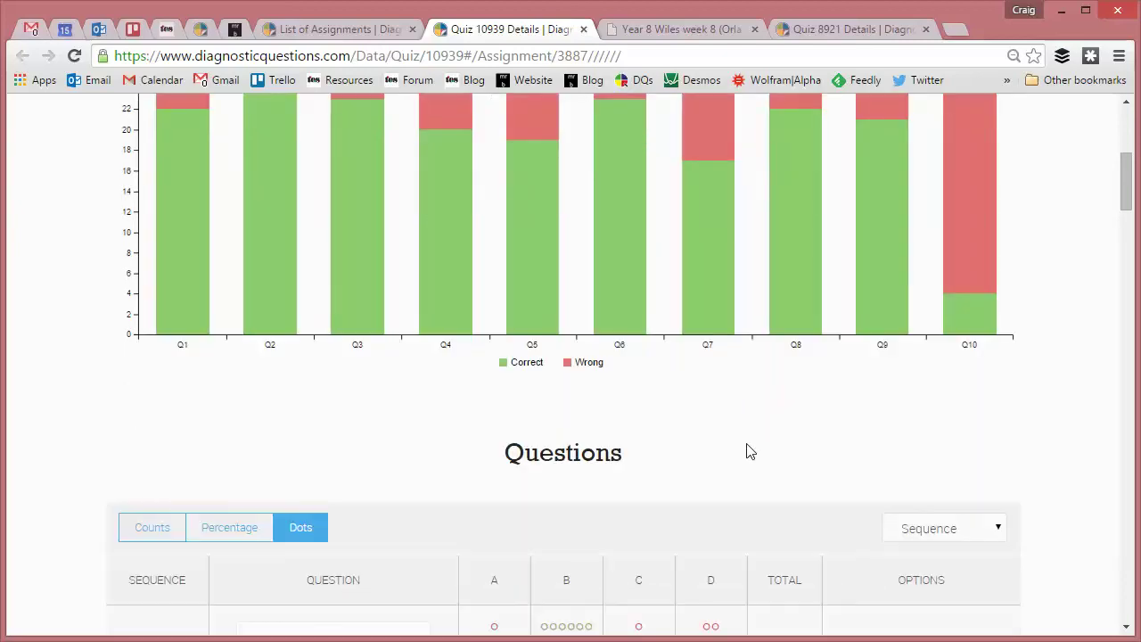
{"action": "scroll", "coordinate": [725, 437], "scroll_direction": "up", "scroll_amount": 1}
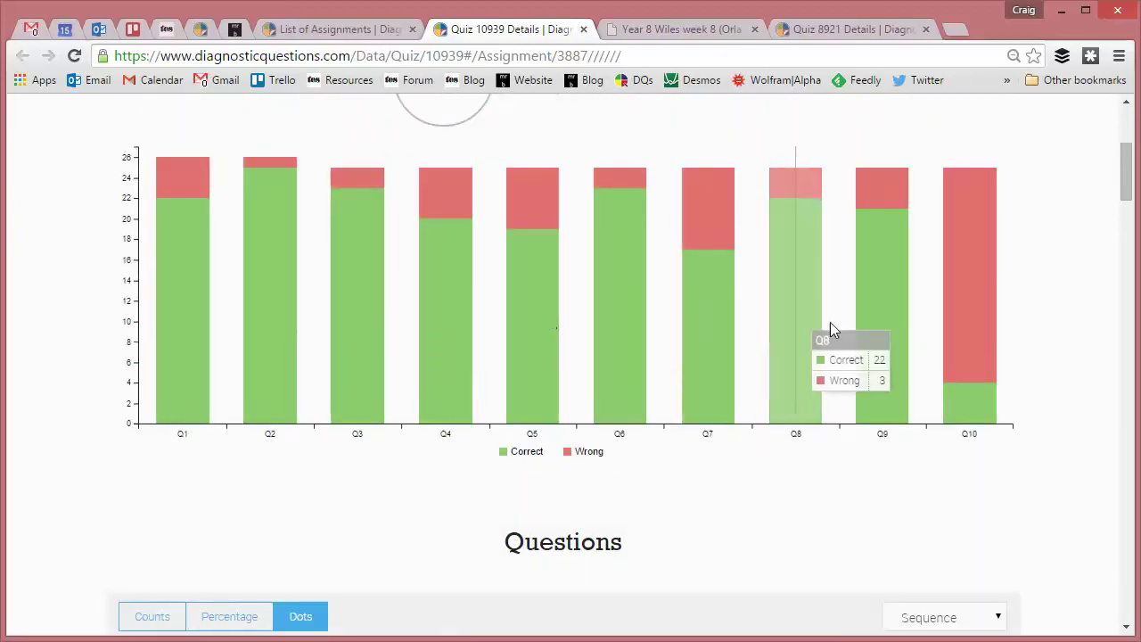
{"action": "scroll", "coordinate": [460, 396], "scroll_direction": "down", "scroll_amount": 2}
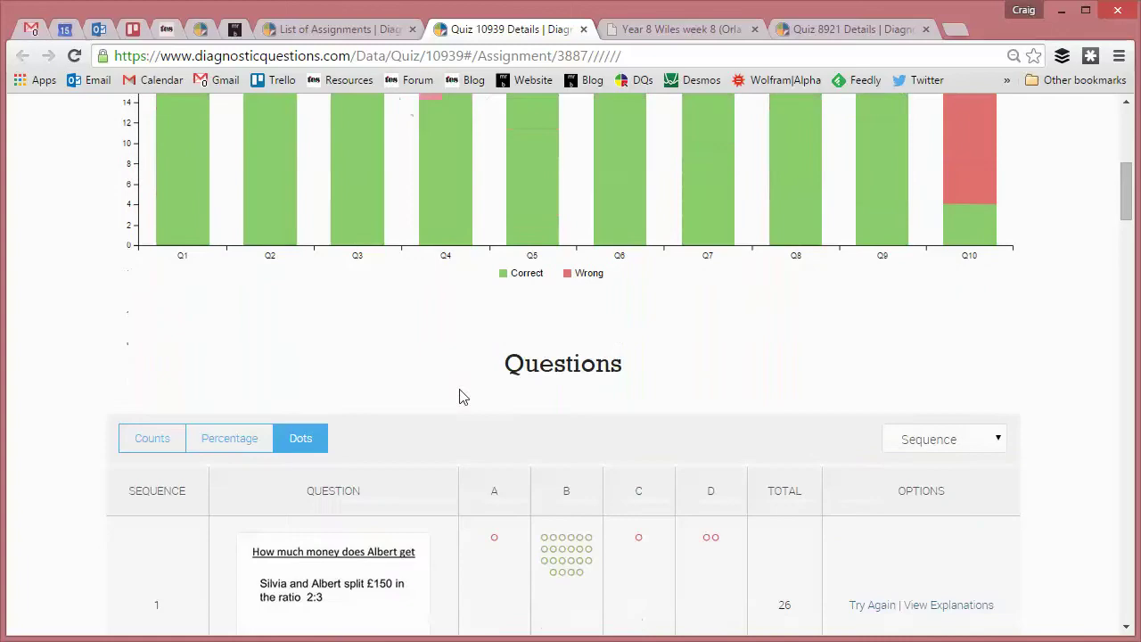
Sort the quiz questions by Incorrect and review the reordered chart.
{"action": "left_click", "coordinate": [974, 443]}
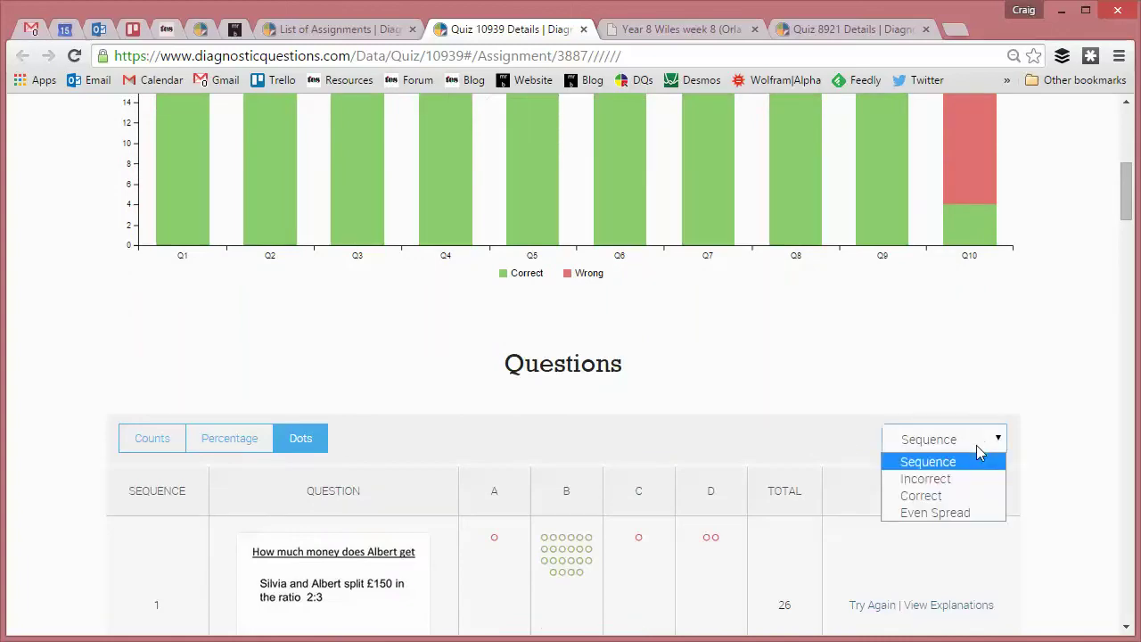
{"action": "left_click", "coordinate": [945, 477]}
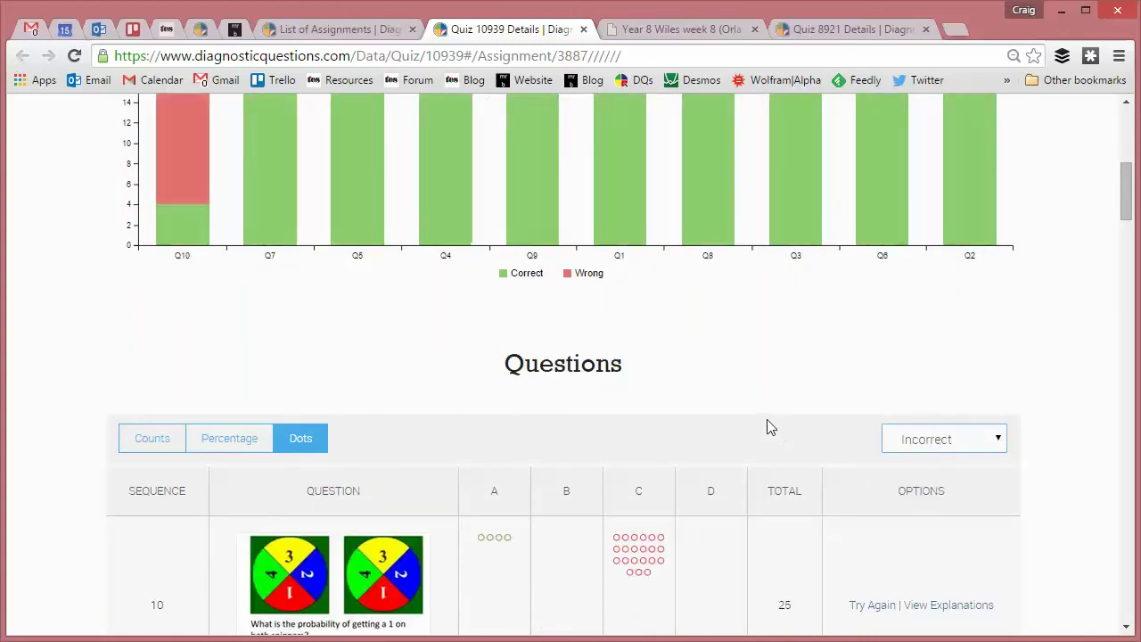
{"action": "scroll", "coordinate": [763, 424], "scroll_direction": "up", "scroll_amount": 1}
{"action": "scroll", "coordinate": [763, 424], "scroll_direction": "up", "scroll_amount": 2}
{"action": "scroll", "coordinate": [226, 458], "scroll_direction": "down", "scroll_amount": 2}
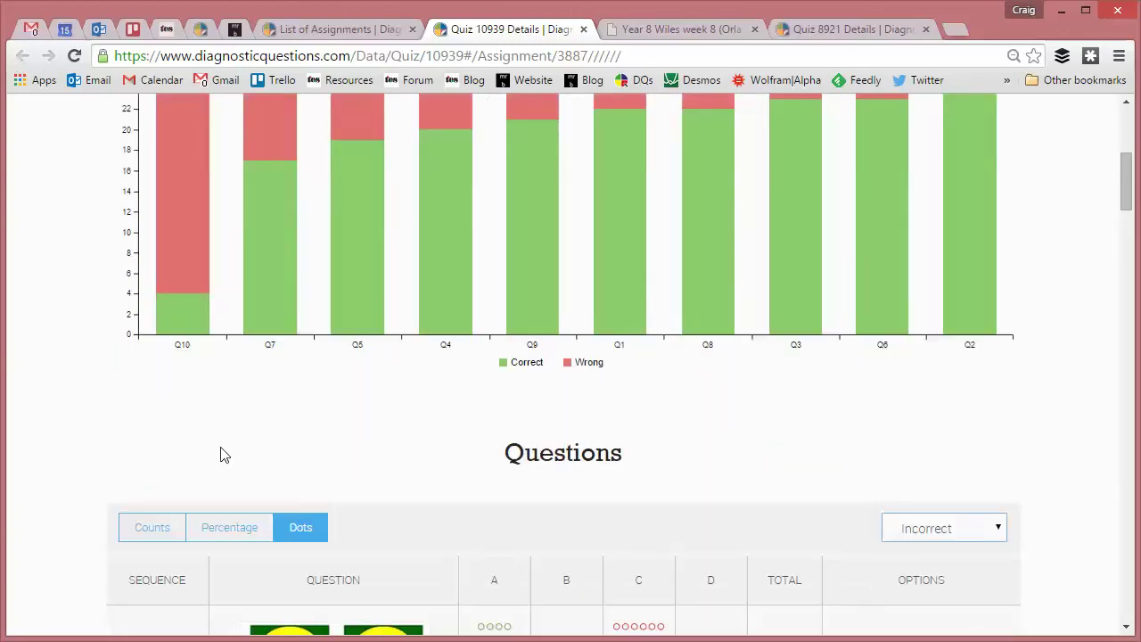
Examine which students chose answers A and C on question 10, the two-spinner probability question.
{"action": "scroll", "coordinate": [203, 436], "scroll_direction": "down", "scroll_amount": 2}
{"action": "scroll", "coordinate": [191, 428], "scroll_direction": "down", "scroll_amount": 1}
{"action": "scroll", "coordinate": [167, 406], "scroll_direction": "down", "scroll_amount": 1}
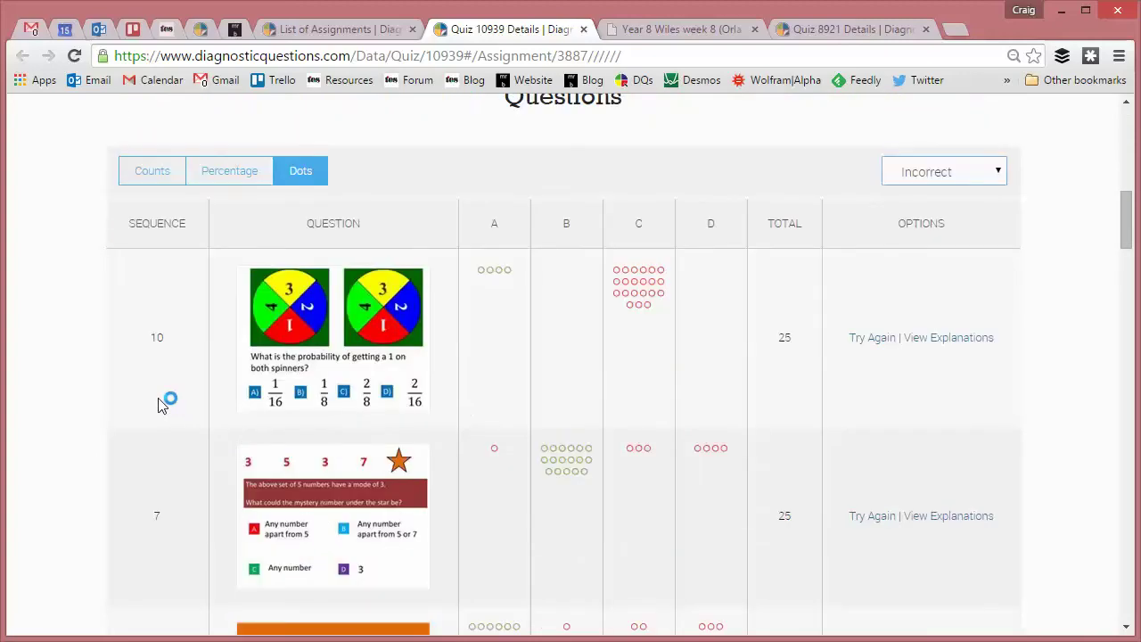
{"action": "scroll", "coordinate": [445, 410], "scroll_direction": "down", "scroll_amount": 2}
{"action": "scroll", "coordinate": [386, 364], "scroll_direction": "up", "scroll_amount": 1}
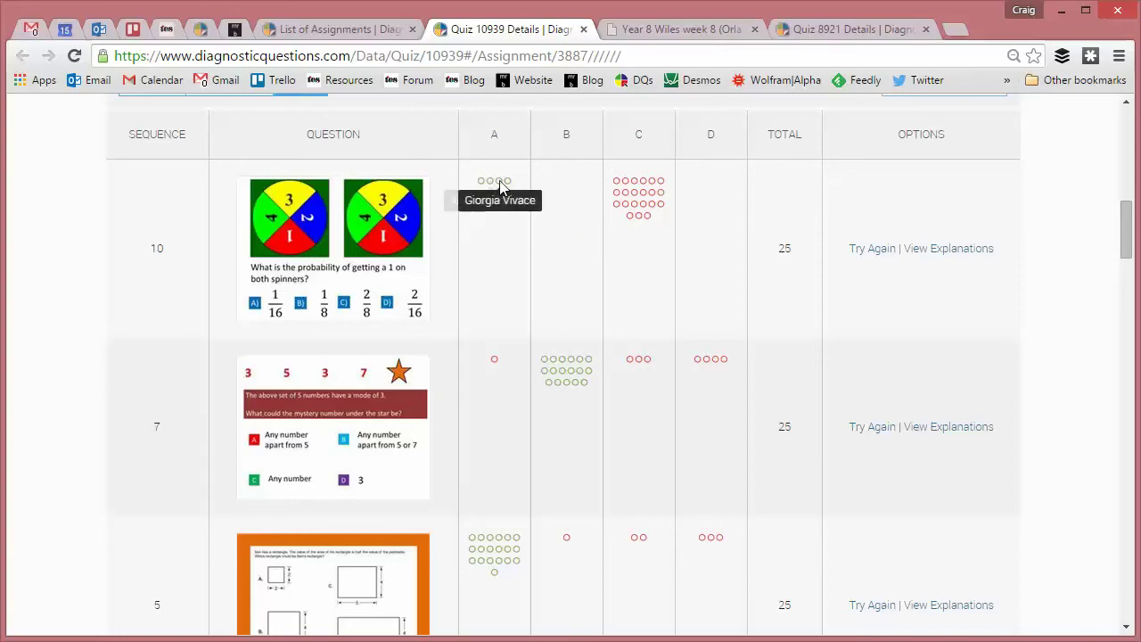
{"action": "mouse_move", "coordinate": [505, 184]}
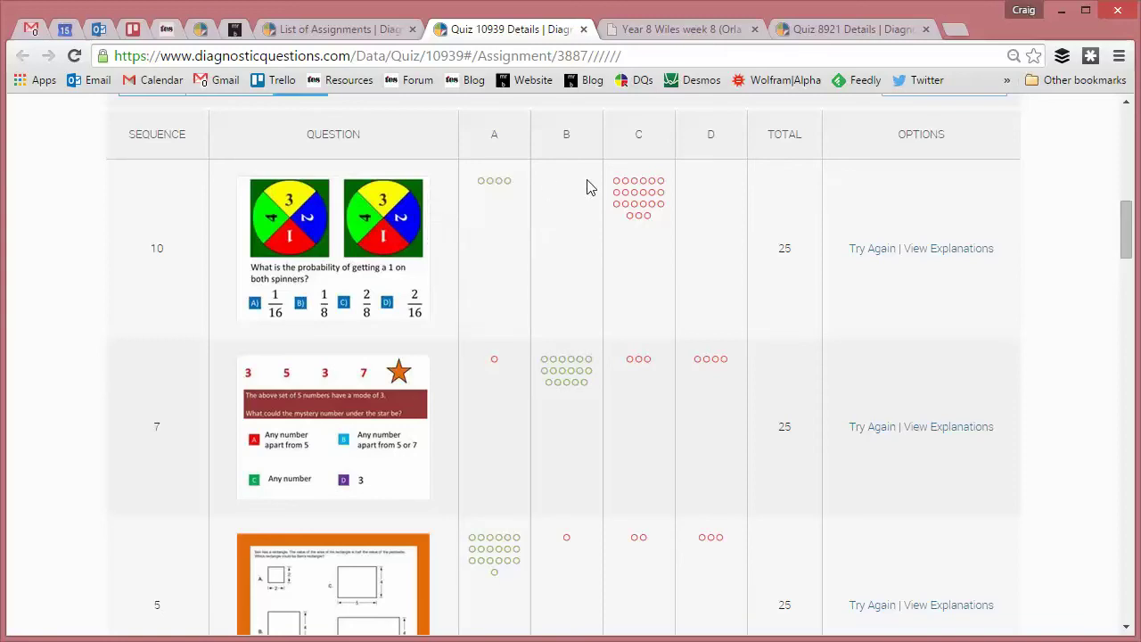
{"action": "mouse_move", "coordinate": [615, 185]}
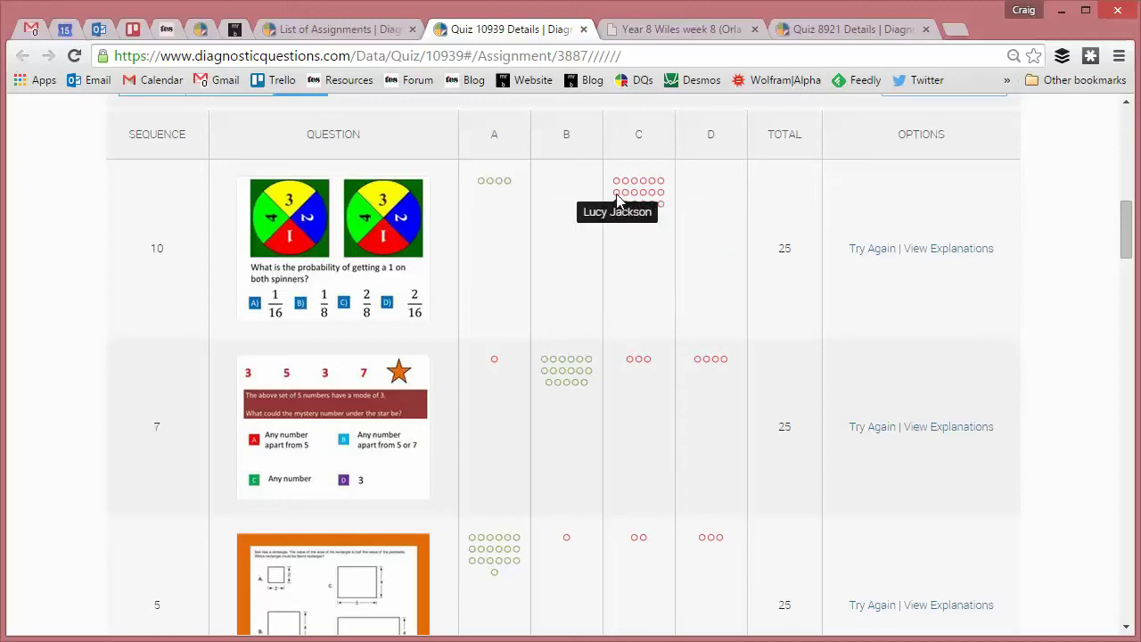
Examine the students' choices and explanations behind the answers to question 5, the rectangle question.
{"action": "scroll", "coordinate": [573, 294], "scroll_direction": "down", "scroll_amount": 1}
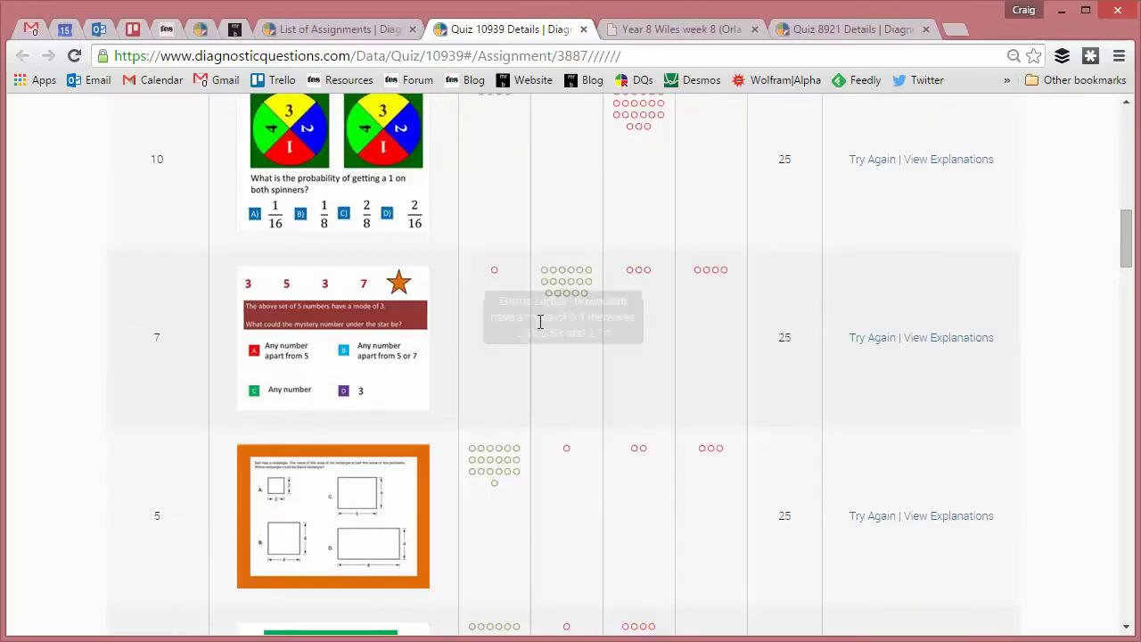
{"action": "scroll", "coordinate": [501, 314], "scroll_direction": "down", "scroll_amount": 1}
{"action": "mouse_move", "coordinate": [496, 359]}
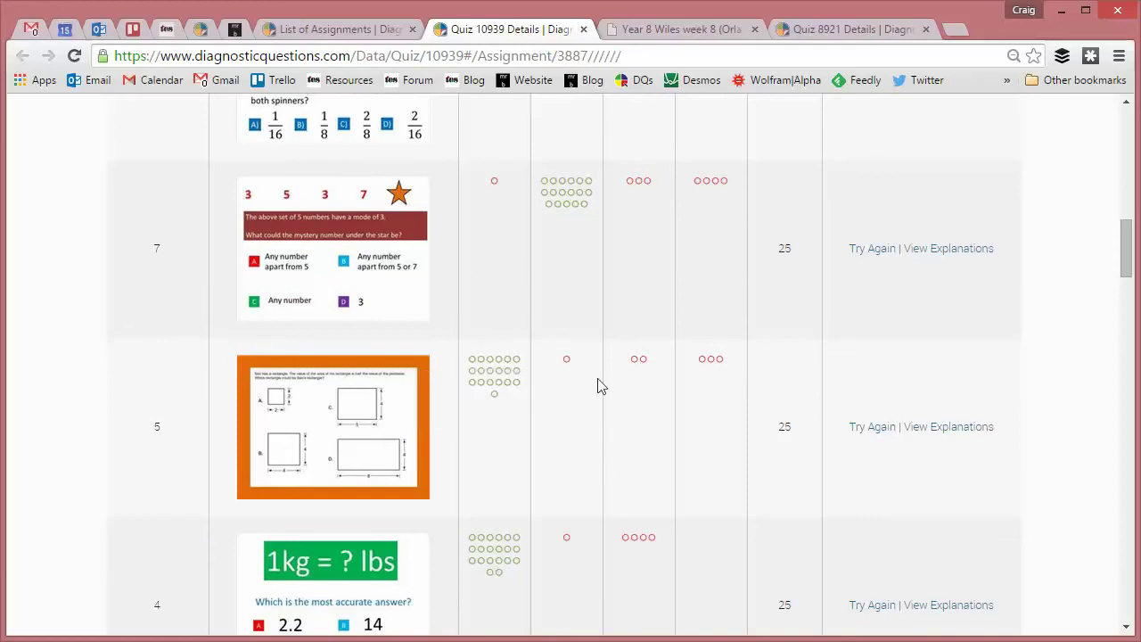
{"action": "mouse_move", "coordinate": [634, 361]}
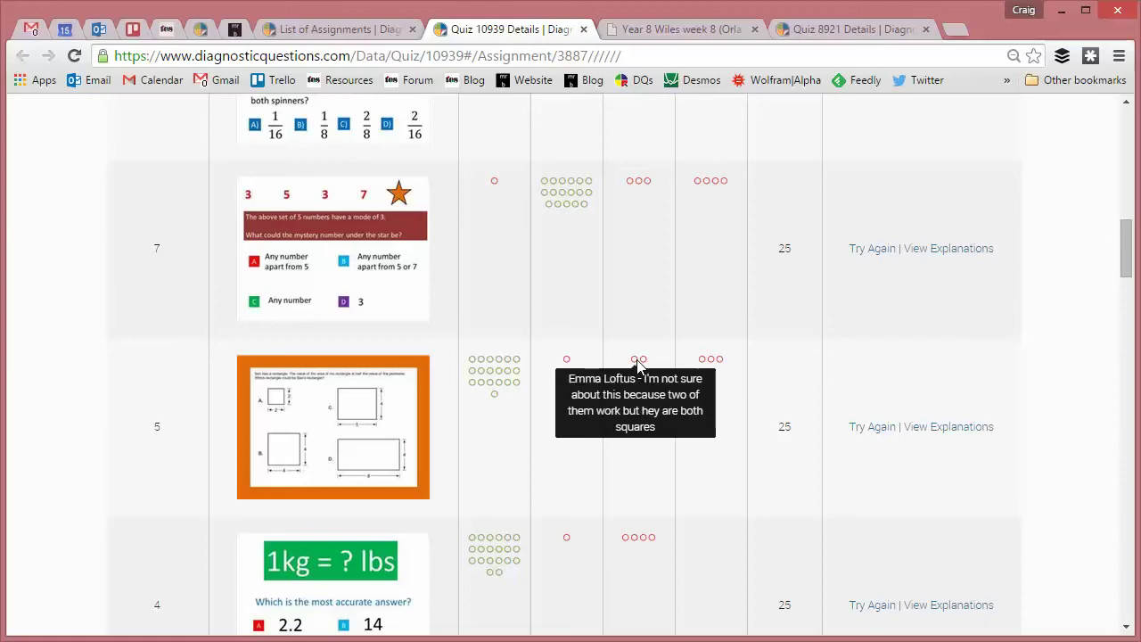
Open the explanations for question 10 in a new browser tab and read through those given for answer A.
{"action": "scroll", "coordinate": [637, 366], "scroll_direction": "up", "scroll_amount": 2}
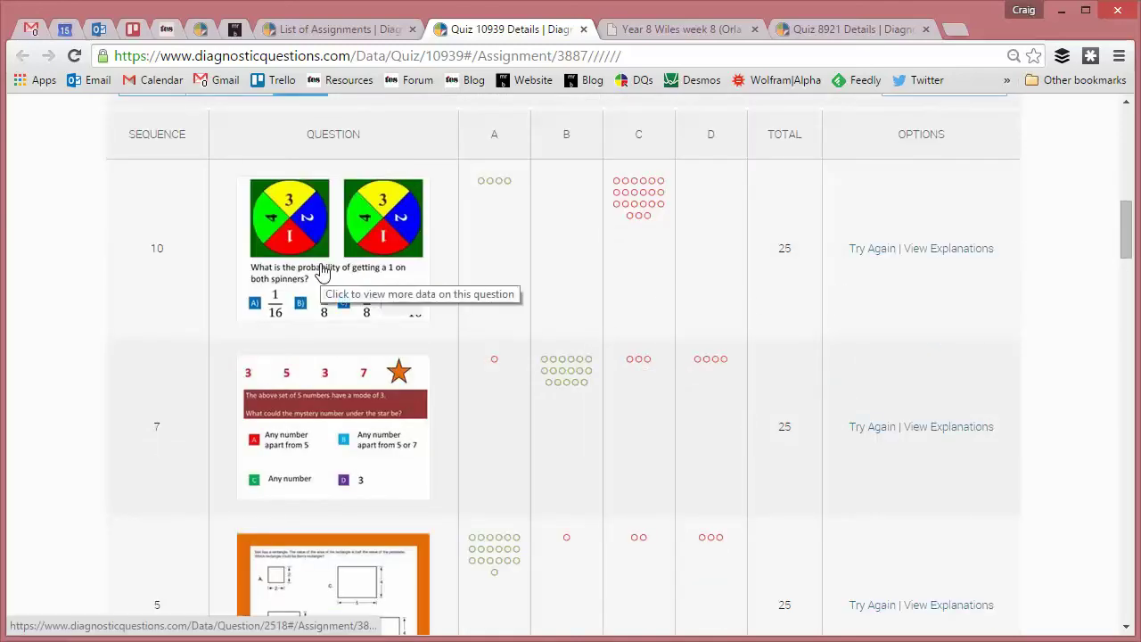
{"action": "left_click", "coordinate": [938, 256], "text": "ctrl"}
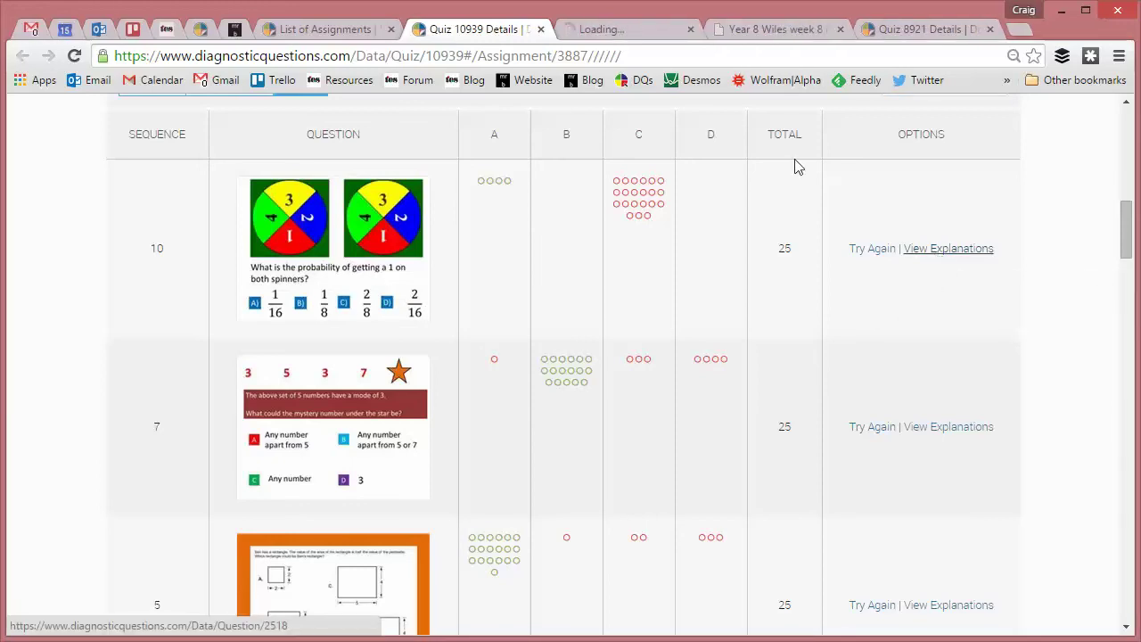
{"action": "left_click", "coordinate": [624, 29]}
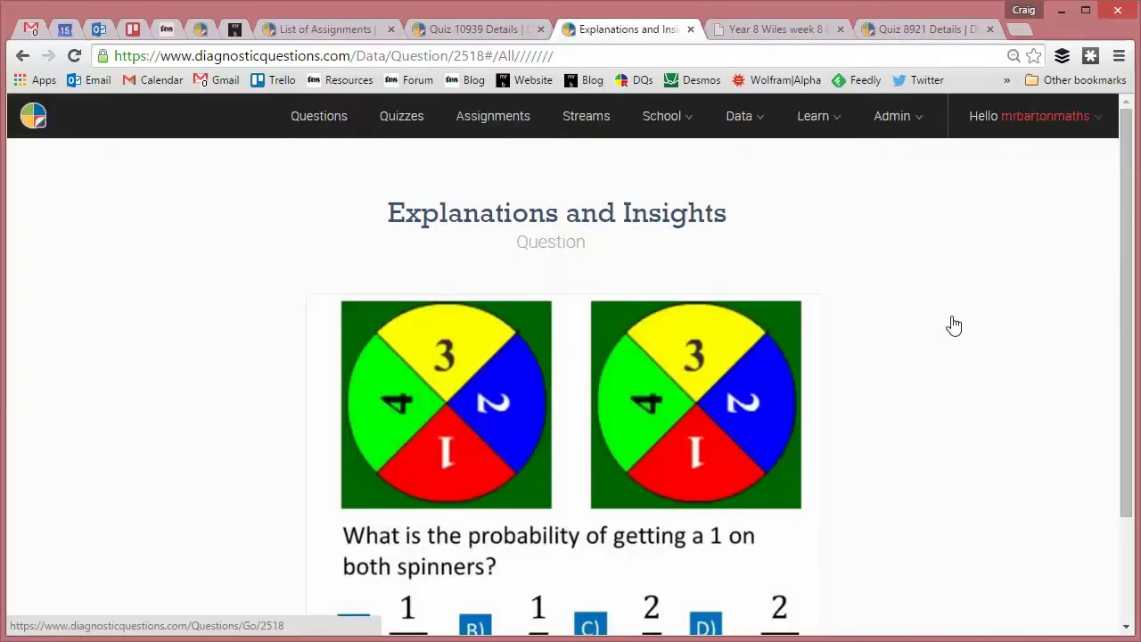
{"action": "scroll", "coordinate": [947, 329], "scroll_direction": "down", "scroll_amount": 2}
{"action": "scroll", "coordinate": [904, 364], "scroll_direction": "down", "scroll_amount": 5}
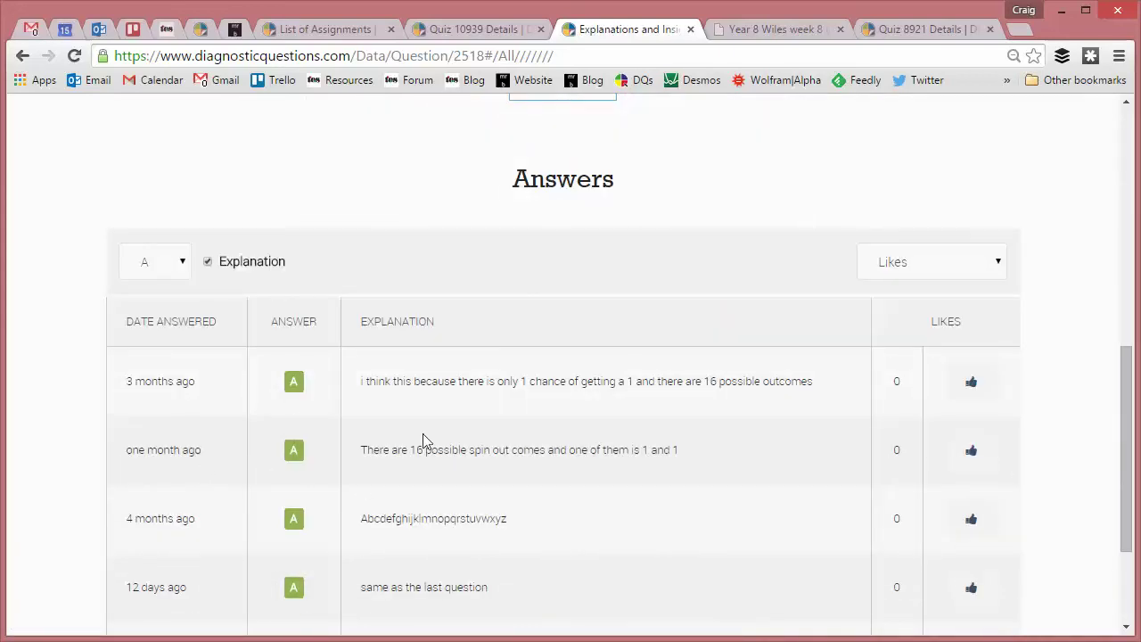
{"action": "scroll", "coordinate": [424, 441], "scroll_direction": "down", "scroll_amount": 3}
{"action": "scroll", "coordinate": [489, 395], "scroll_direction": "up", "scroll_amount": 3}
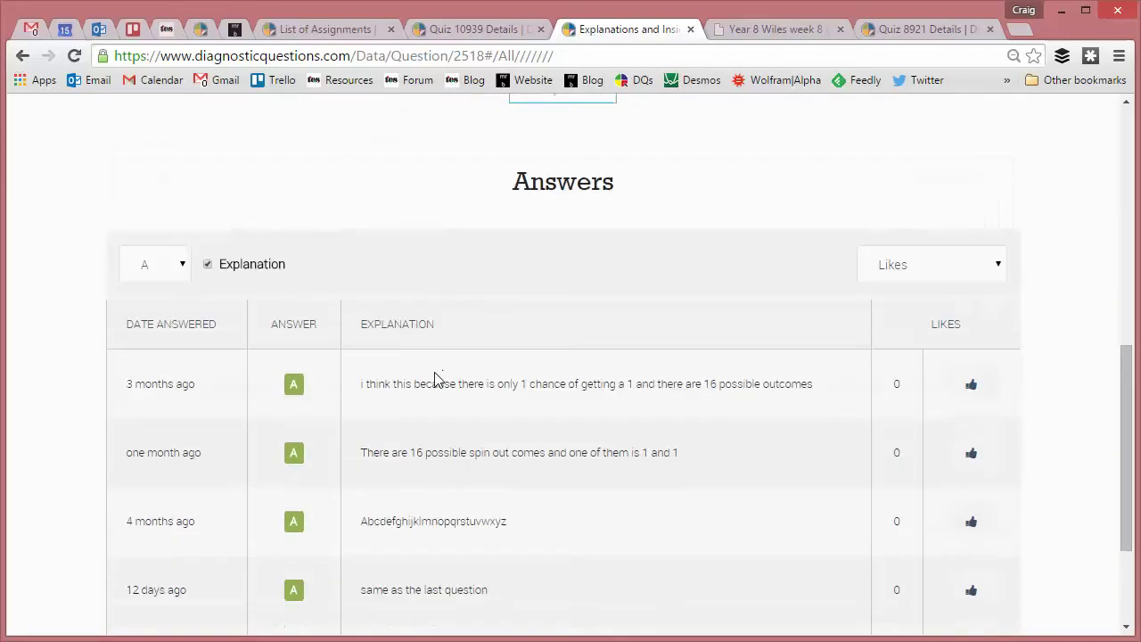
{"action": "scroll", "coordinate": [436, 379], "scroll_direction": "up", "scroll_amount": 4}
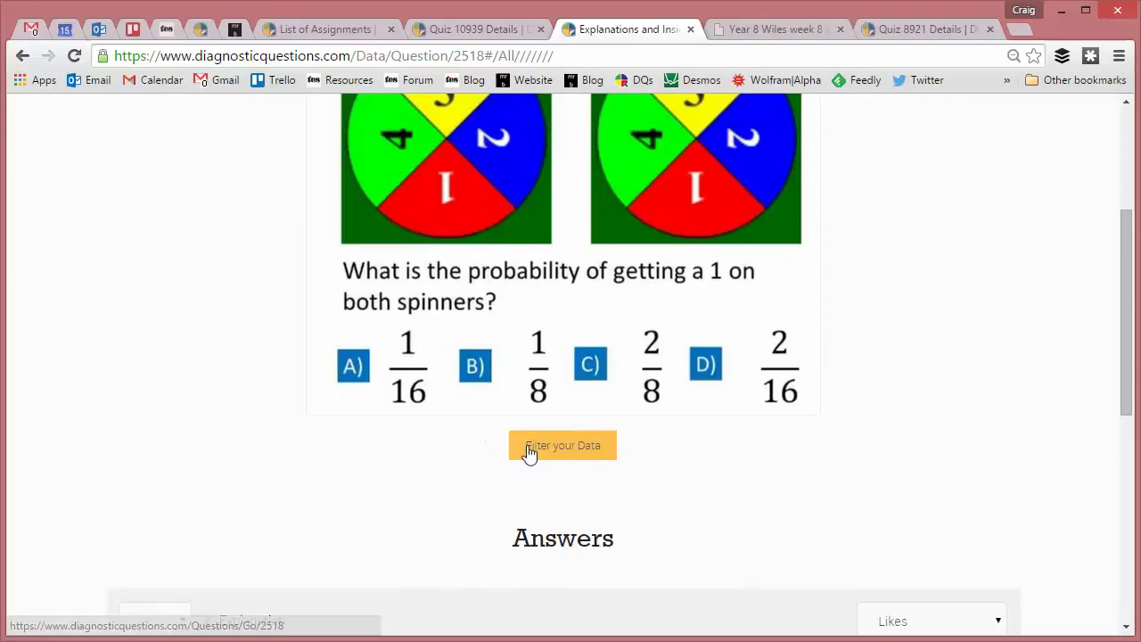
Filter the question's data to all students in class 8a1a JY/CB and view the resulting cohort comparison.
{"action": "left_click", "coordinate": [529, 454]}
{"action": "scroll", "coordinate": [312, 446], "scroll_direction": "down", "scroll_amount": 1}
{"action": "left_click", "coordinate": [553, 438]}
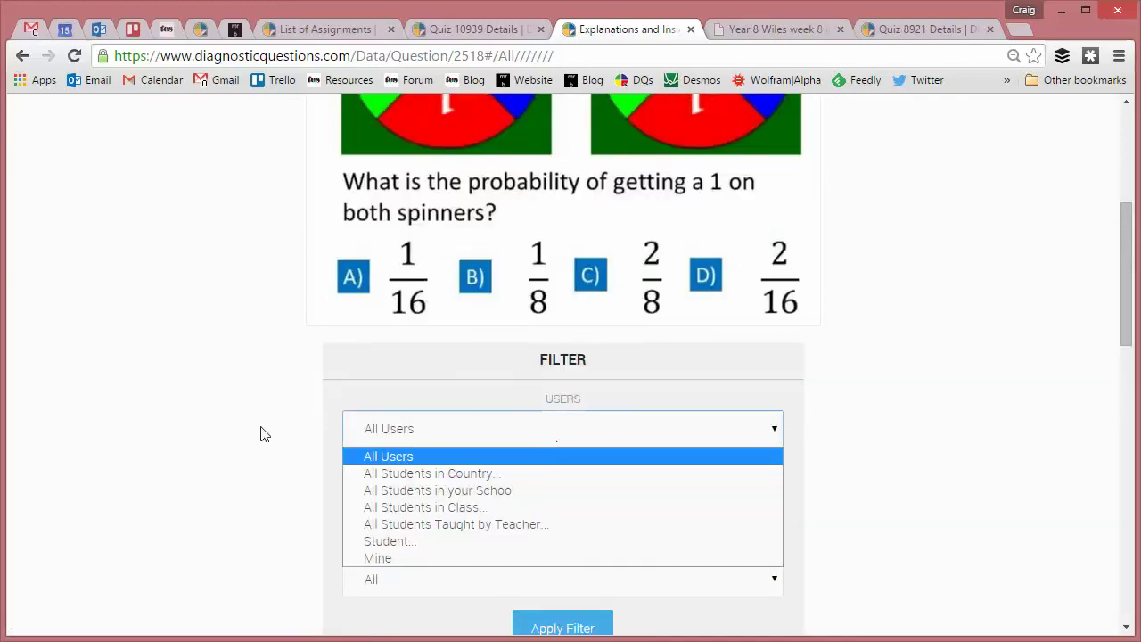
{"action": "scroll", "coordinate": [277, 433], "scroll_direction": "down", "scroll_amount": 1}
{"action": "left_click", "coordinate": [481, 355]}
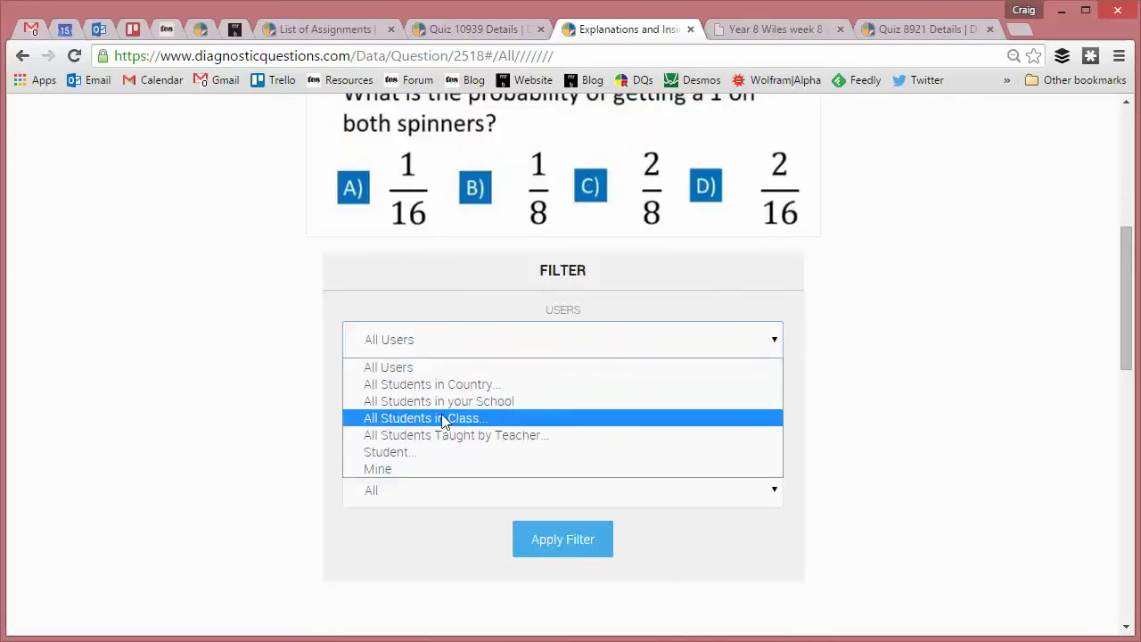
{"action": "left_click", "coordinate": [441, 418]}
{"action": "left_click", "coordinate": [441, 395]}
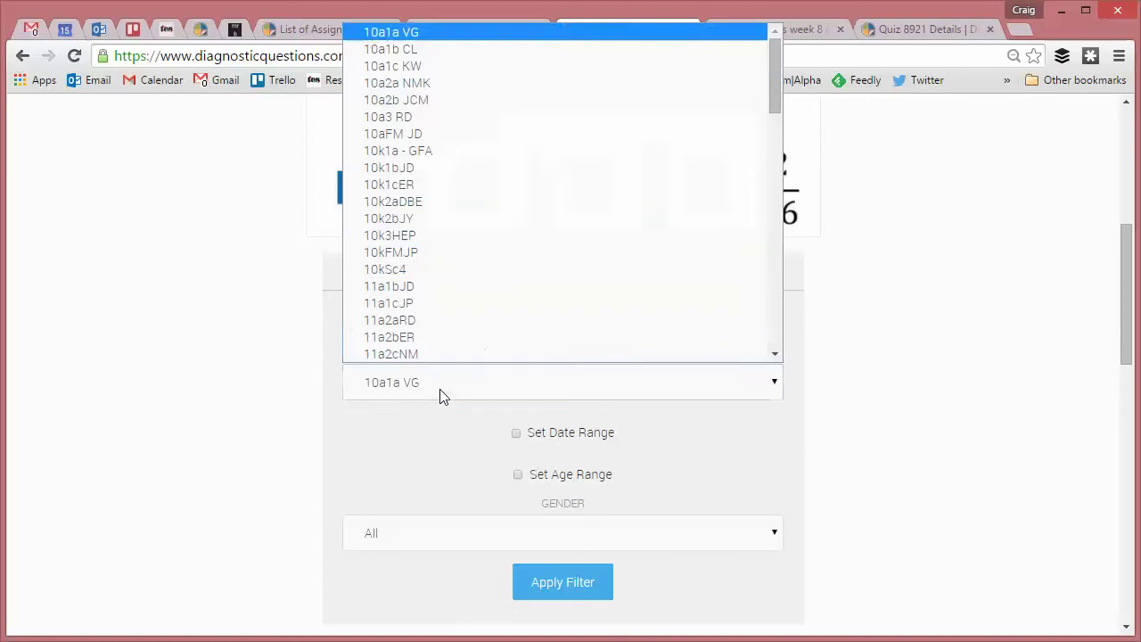
{"action": "left_click_drag", "start_coordinate": [774, 89], "coordinate": [754, 247]}
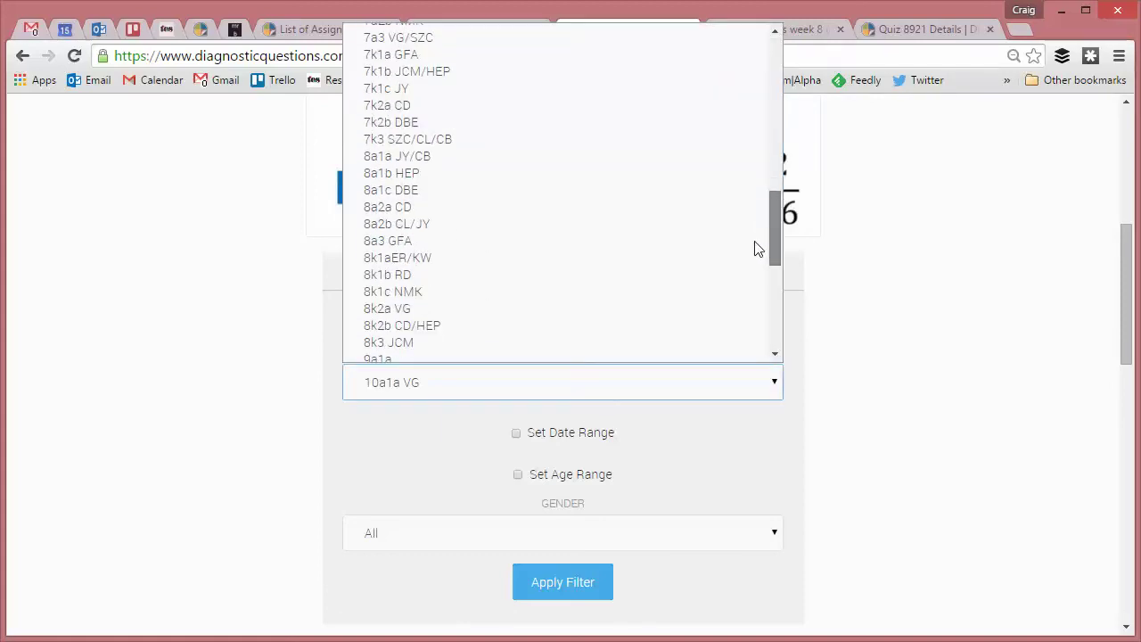
{"action": "left_click", "coordinate": [403, 164]}
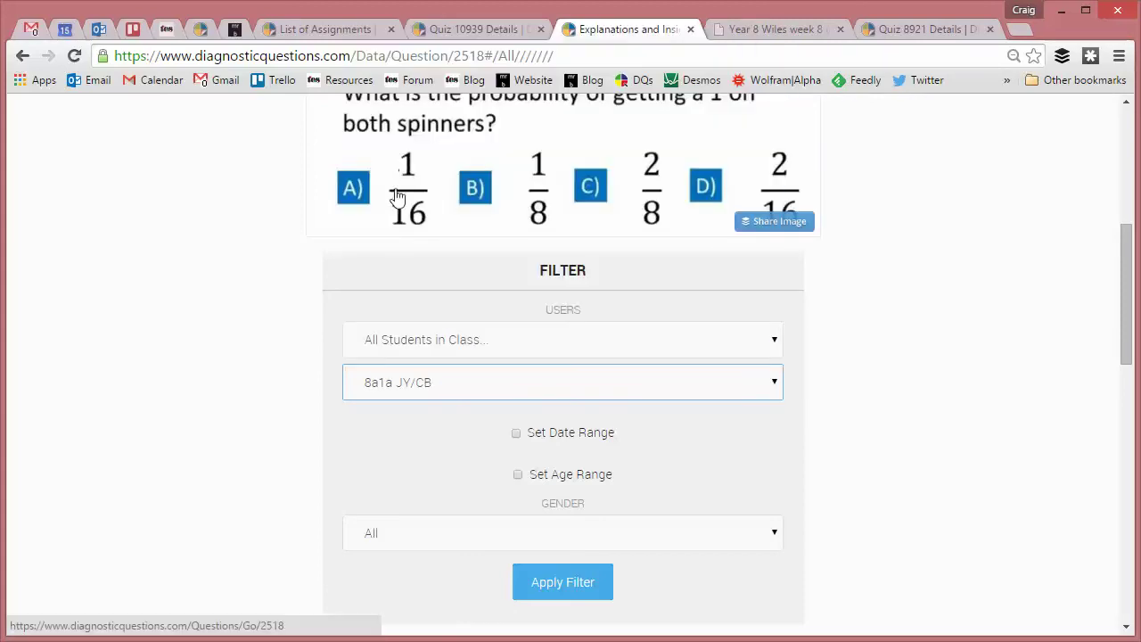
{"action": "left_click", "coordinate": [565, 582]}
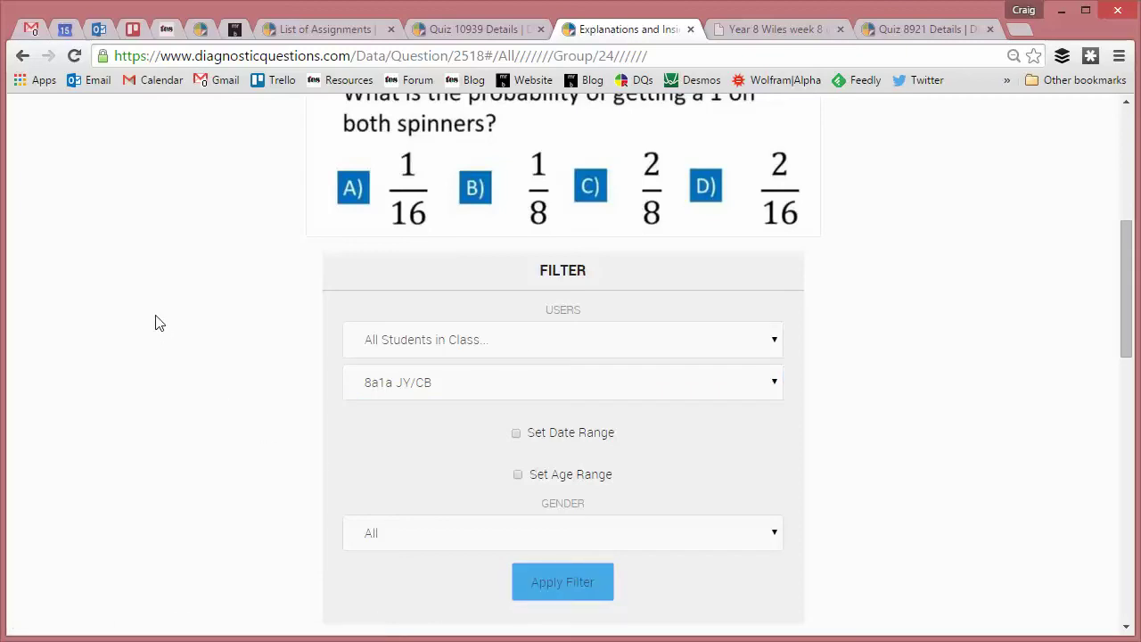
{"action": "scroll", "coordinate": [157, 323], "scroll_direction": "down", "scroll_amount": 3}
{"action": "scroll", "coordinate": [156, 322], "scroll_direction": "down", "scroll_amount": 4}
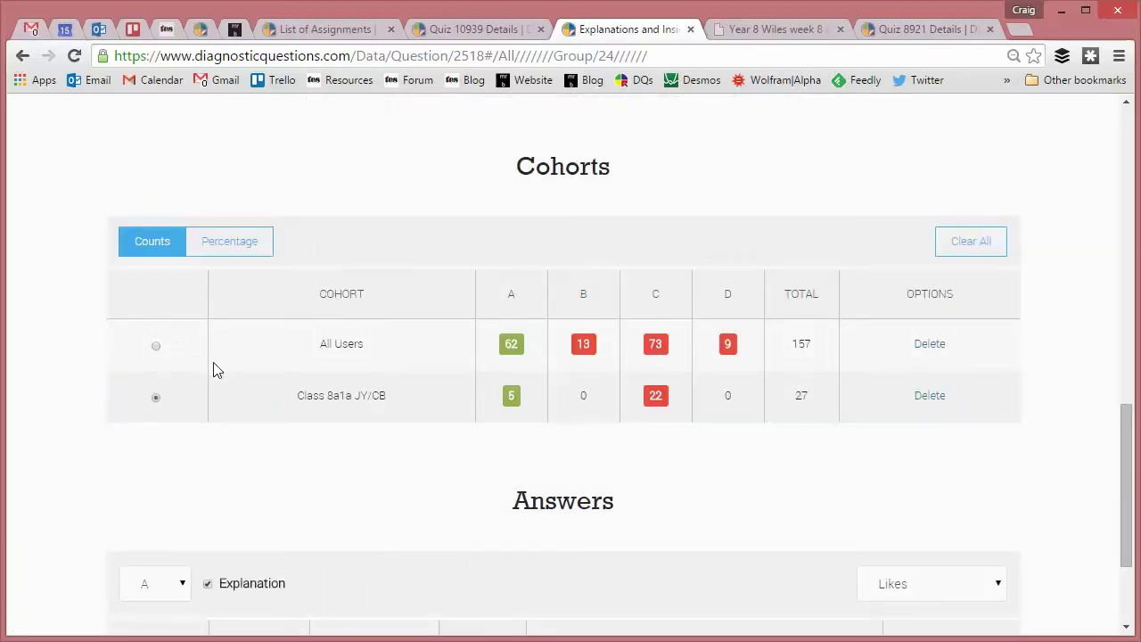
Show only the answer C explanations for class 8a1a JY/CB on question 10 and read through them.
{"action": "scroll", "coordinate": [232, 401], "scroll_direction": "down", "scroll_amount": 2}
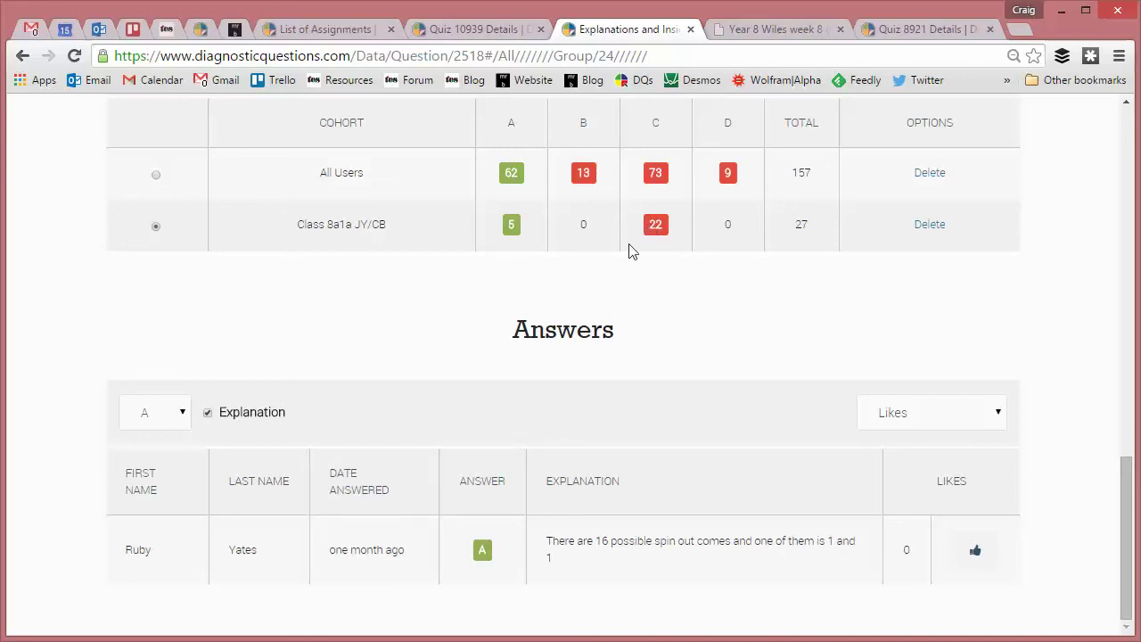
{"action": "left_click", "coordinate": [182, 420]}
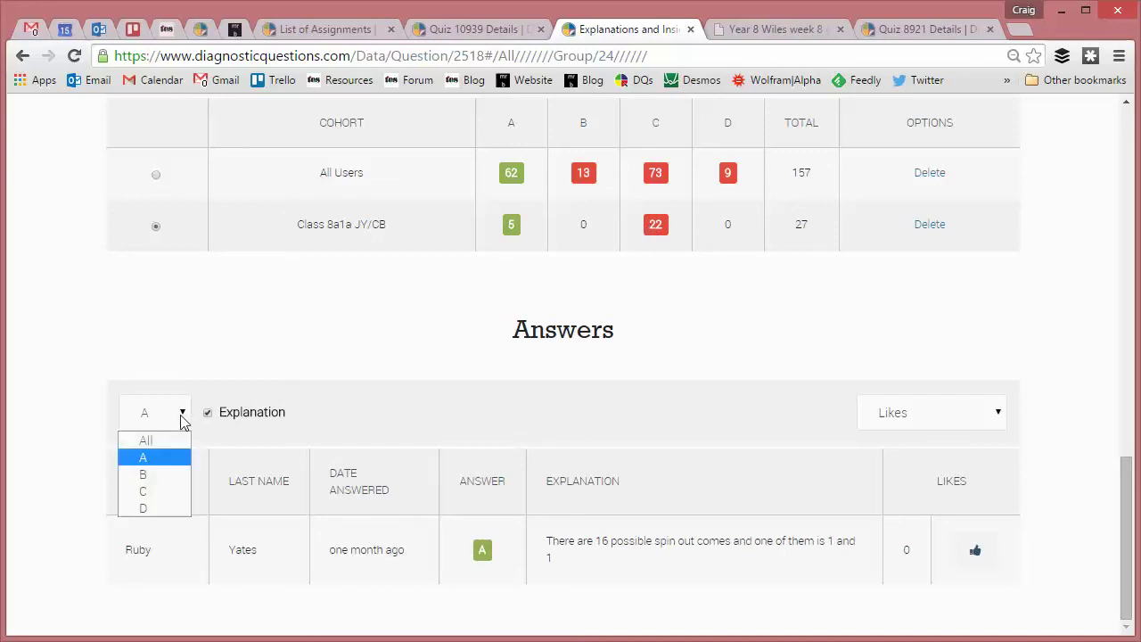
{"action": "left_click", "coordinate": [169, 491]}
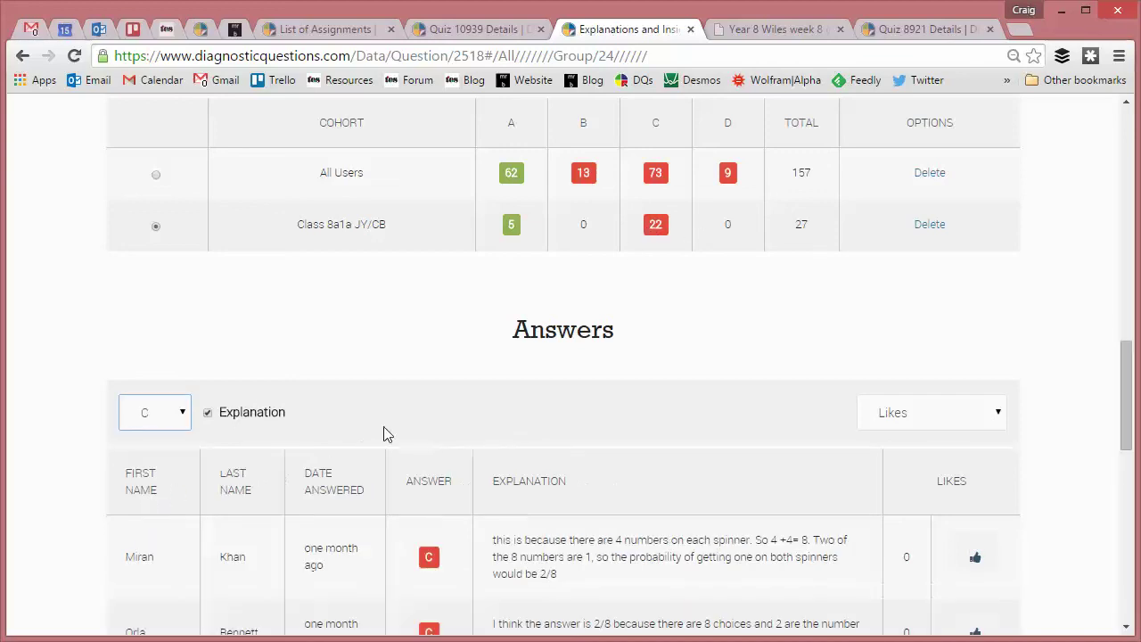
{"action": "scroll", "coordinate": [382, 433], "scroll_direction": "down", "scroll_amount": 3}
{"action": "scroll", "coordinate": [350, 325], "scroll_direction": "down", "scroll_amount": 5}
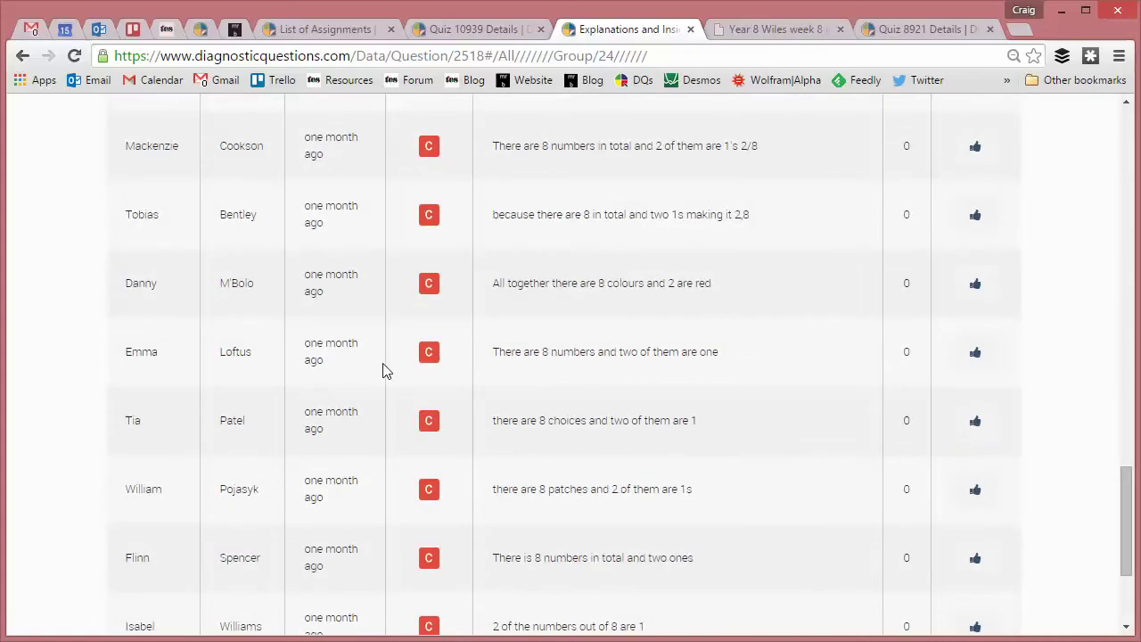
{"action": "scroll", "coordinate": [380, 369], "scroll_direction": "down", "scroll_amount": 3}
{"action": "scroll", "coordinate": [380, 369], "scroll_direction": "up", "scroll_amount": 7}
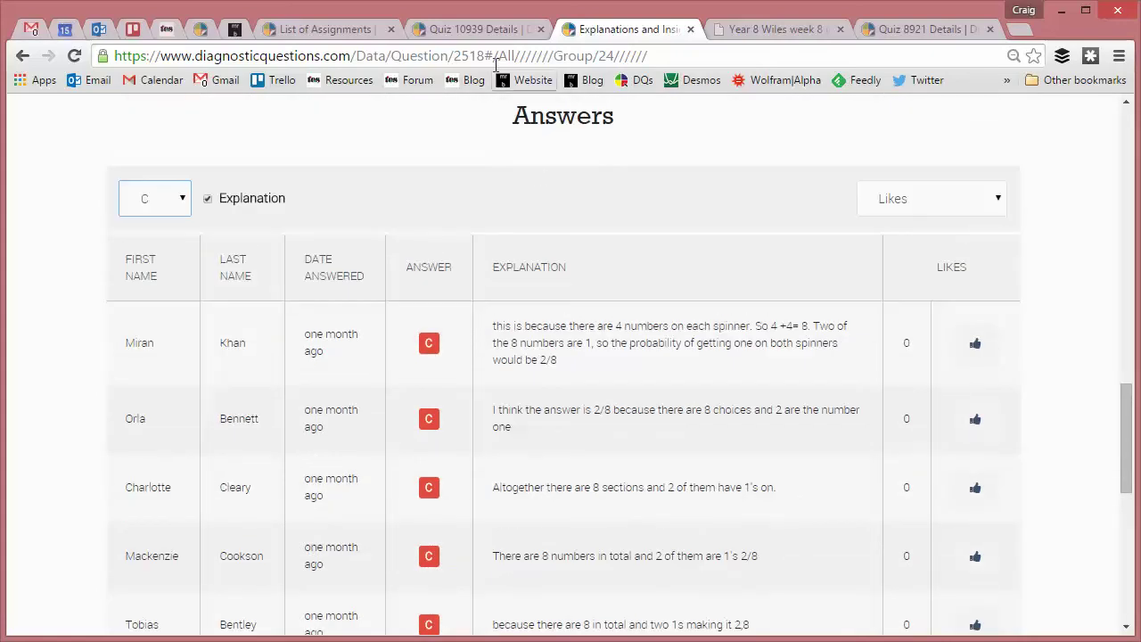
Return to the Year 8 Wiles week 8 quiz details and examine the students' marks, per-question answers and completion dates.
{"action": "left_click", "coordinate": [481, 29]}
{"action": "scroll", "coordinate": [385, 419], "scroll_direction": "down", "scroll_amount": 12}
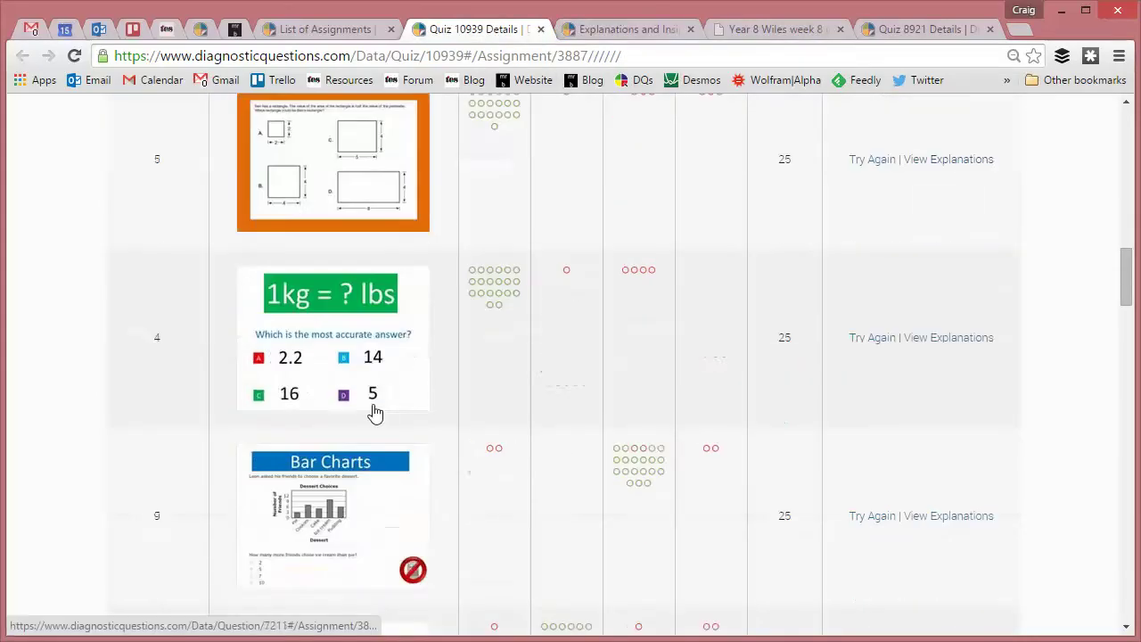
{"action": "scroll", "coordinate": [196, 375], "scroll_direction": "down", "scroll_amount": 9}
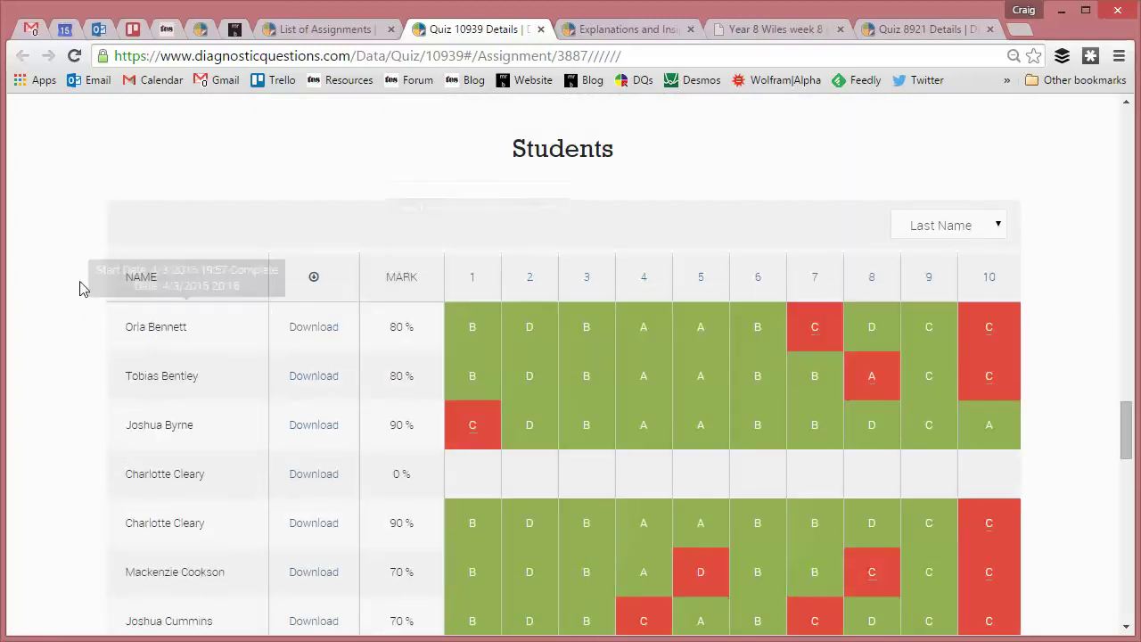
{"action": "scroll", "coordinate": [68, 288], "scroll_direction": "down", "scroll_amount": 2}
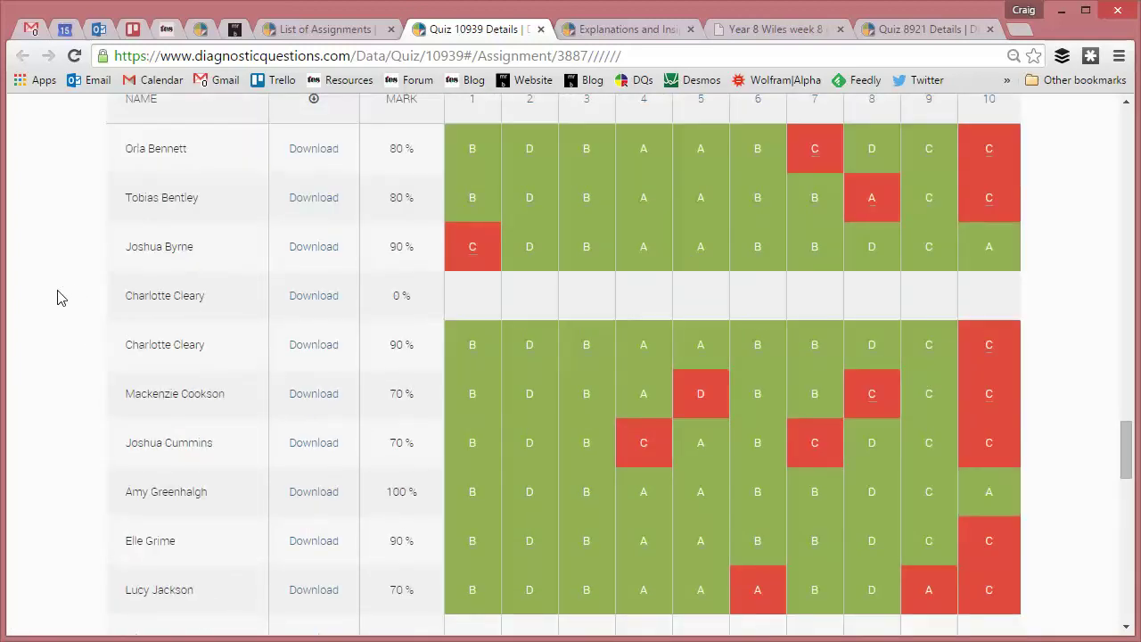
{"action": "scroll", "coordinate": [77, 348], "scroll_direction": "up", "scroll_amount": 1}
{"action": "scroll", "coordinate": [73, 349], "scroll_direction": "down", "scroll_amount": 3}
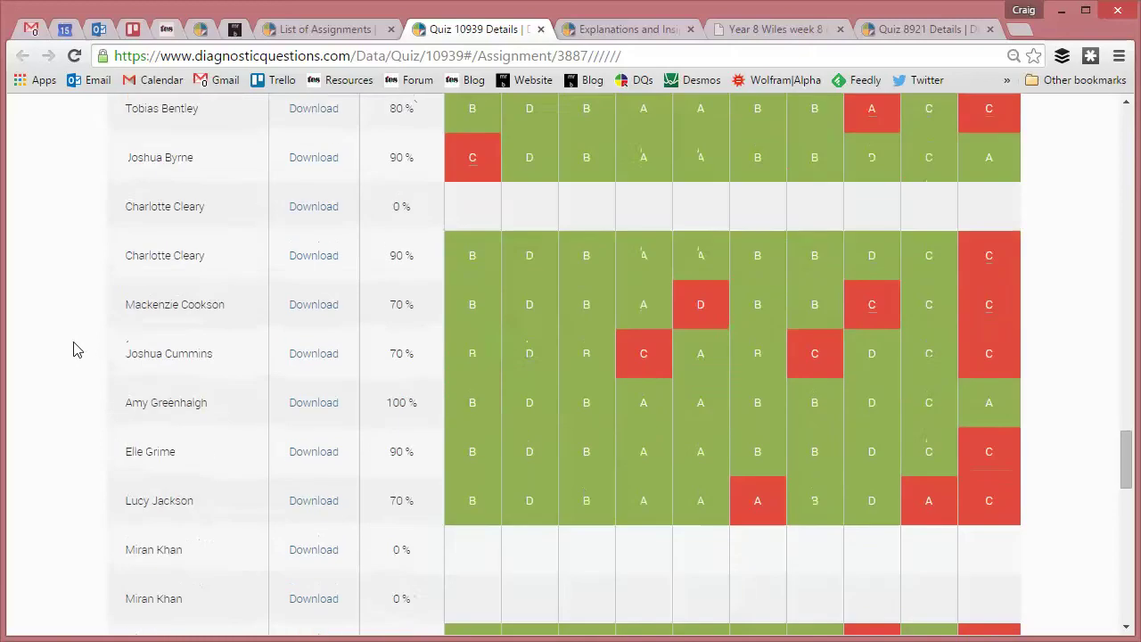
{"action": "scroll", "coordinate": [111, 419], "scroll_direction": "up", "scroll_amount": 3}
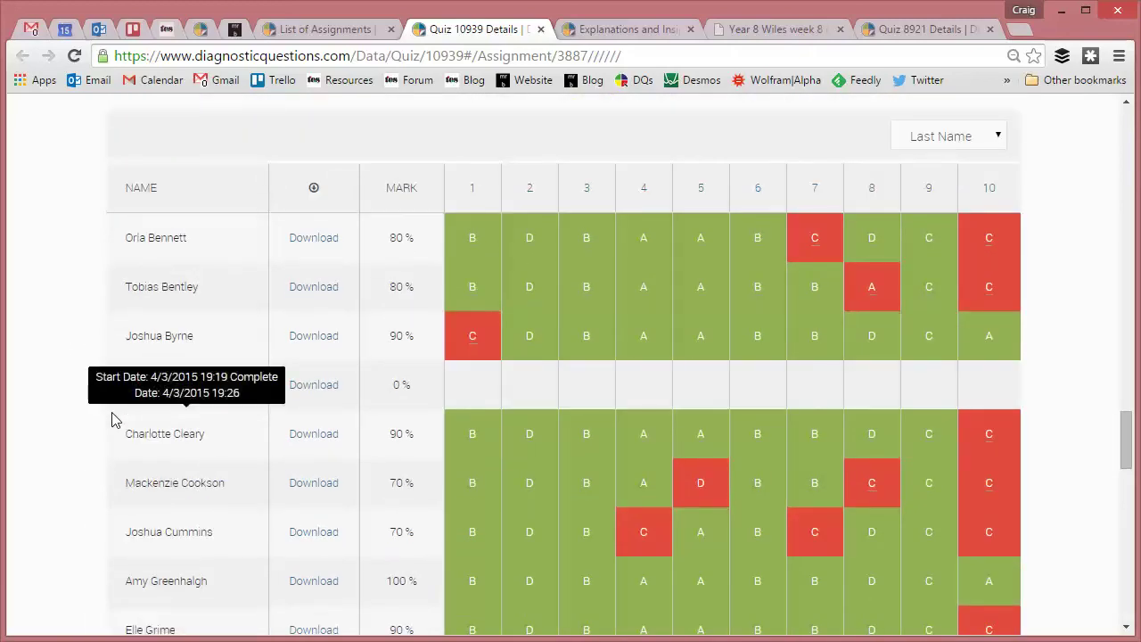
{"action": "mouse_move", "coordinate": [462, 248]}
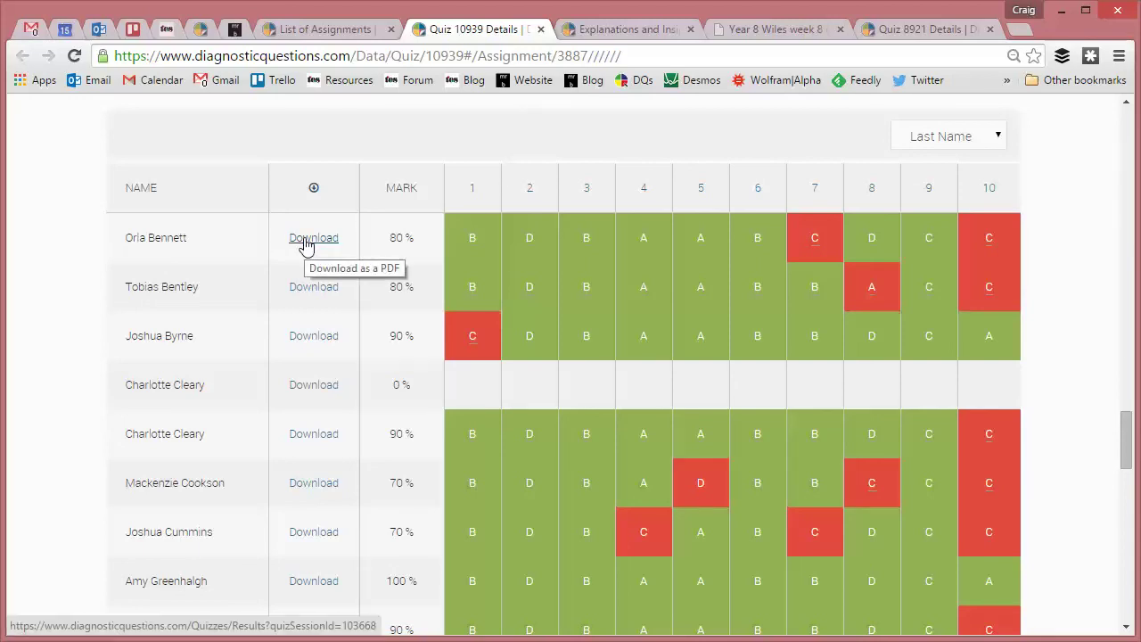
Switch to the downloaded PDF report for one student and review the given and correct answers with their reasons.
{"action": "left_click", "coordinate": [754, 31]}
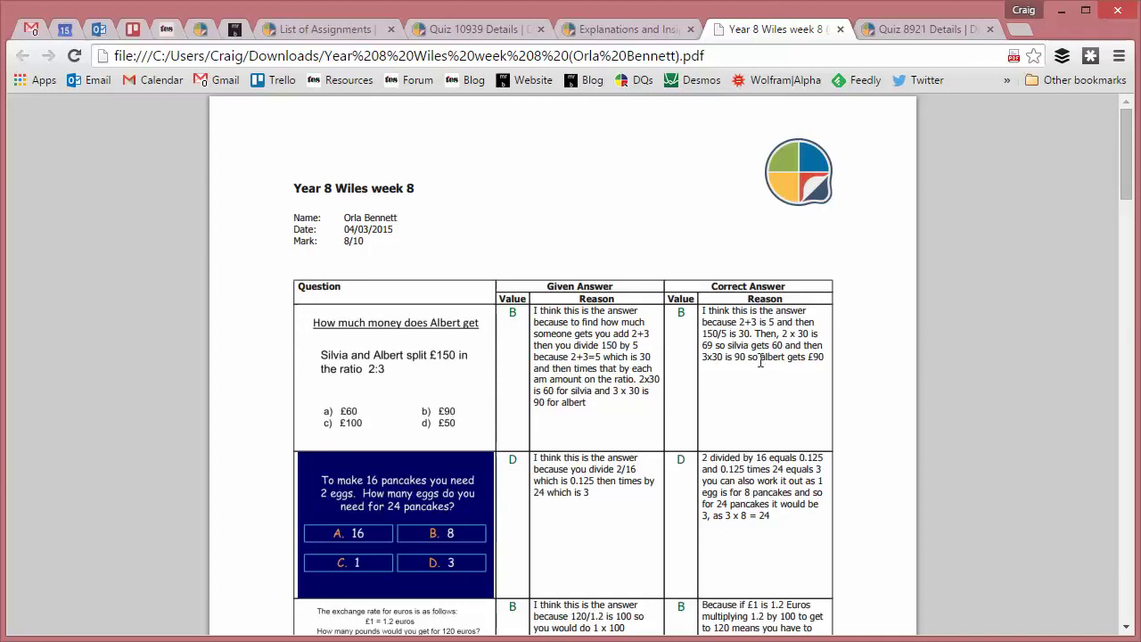
{"action": "scroll", "coordinate": [731, 365], "scroll_direction": "down", "scroll_amount": 10}
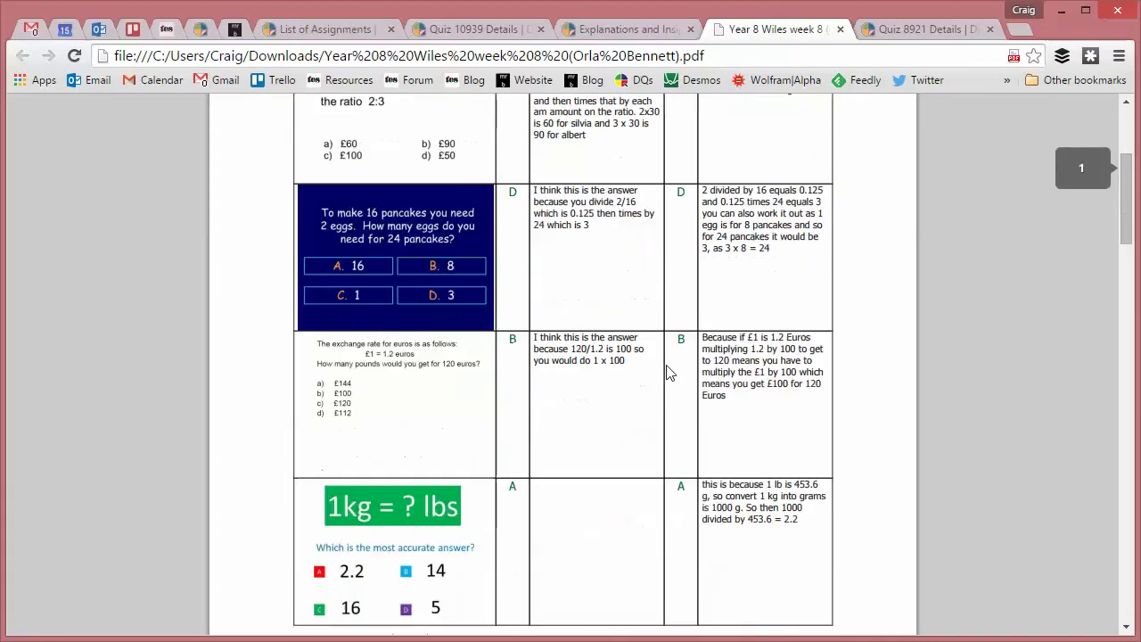
{"action": "scroll", "coordinate": [583, 365], "scroll_direction": "down", "scroll_amount": 8}
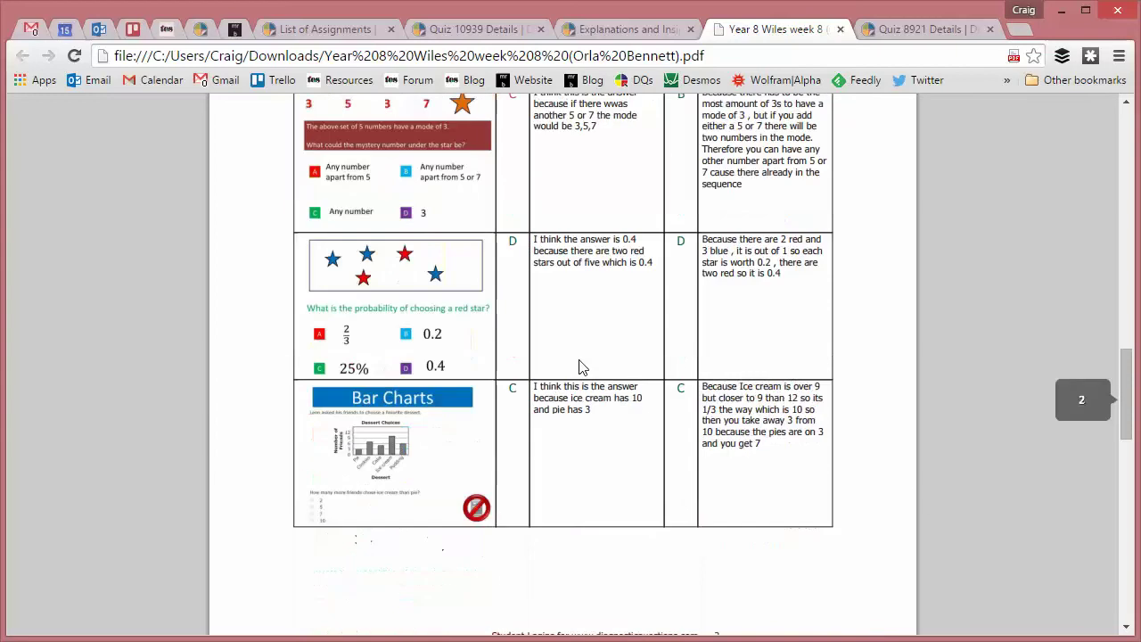
{"action": "scroll", "coordinate": [571, 392], "scroll_direction": "down", "scroll_amount": 4}
{"action": "scroll", "coordinate": [571, 397], "scroll_direction": "up", "scroll_amount": 12}
{"action": "scroll", "coordinate": [570, 399], "scroll_direction": "up", "scroll_amount": 6}
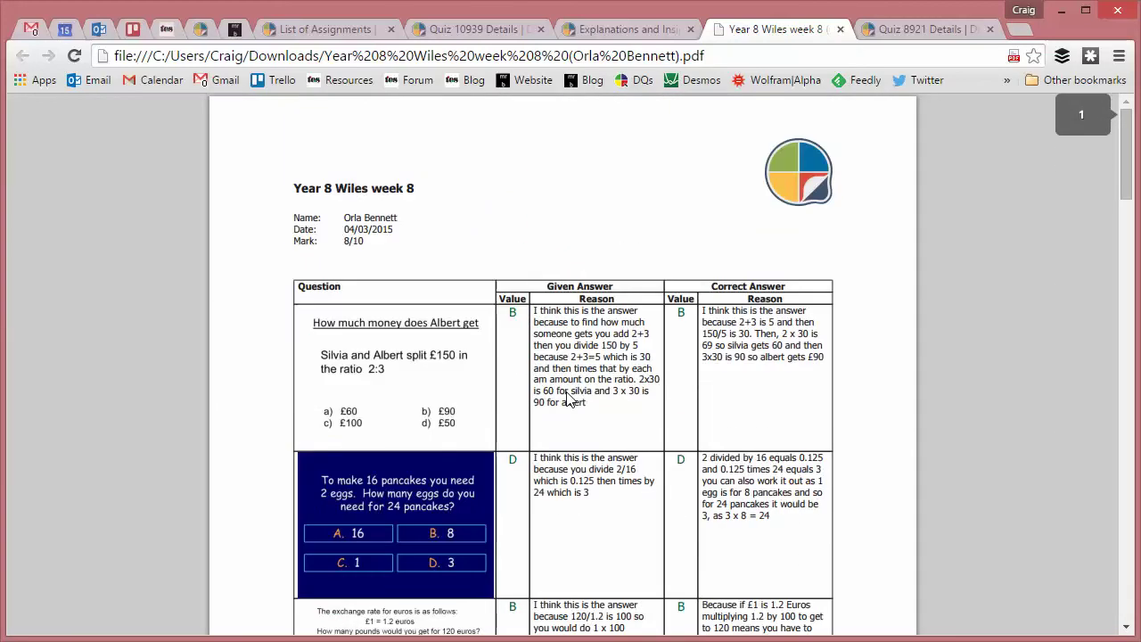
{"action": "scroll", "coordinate": [568, 399], "scroll_direction": "down", "scroll_amount": 15}
{"action": "scroll", "coordinate": [521, 385], "scroll_direction": "up", "scroll_amount": 2}
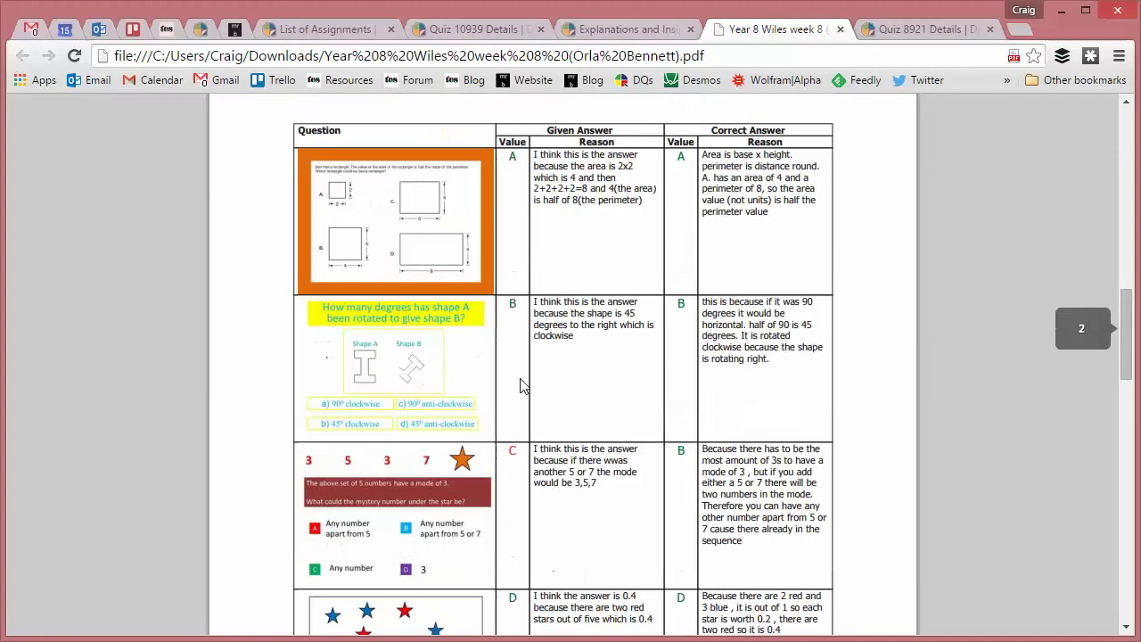
{"action": "scroll", "coordinate": [521, 385], "scroll_direction": "up", "scroll_amount": 13}
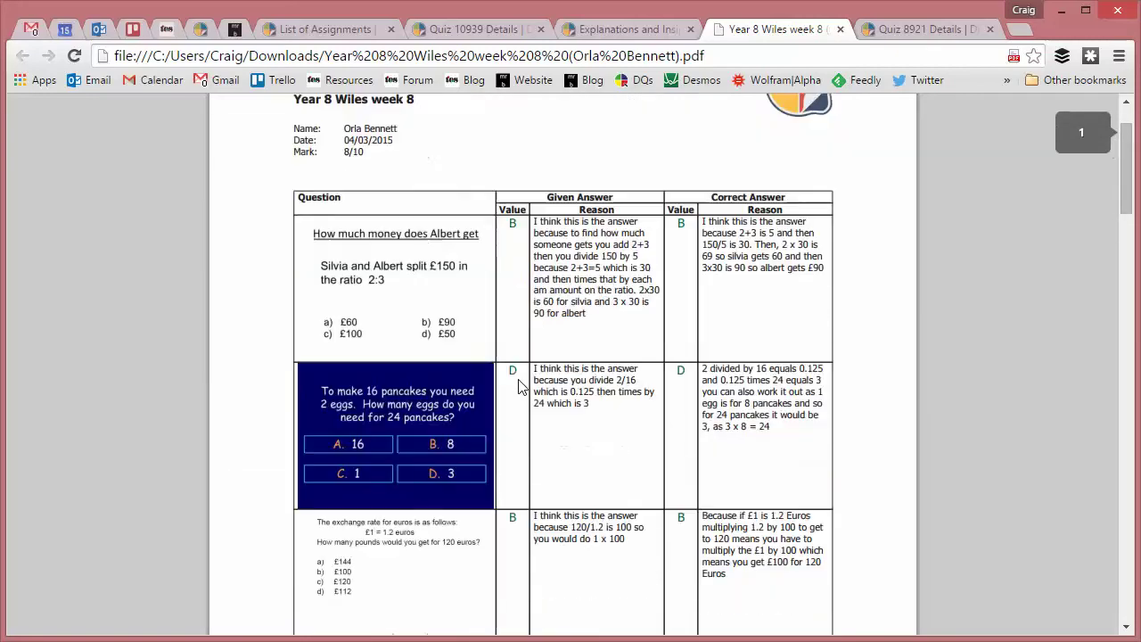
{"action": "scroll", "coordinate": [521, 385], "scroll_direction": "up", "scroll_amount": 1}
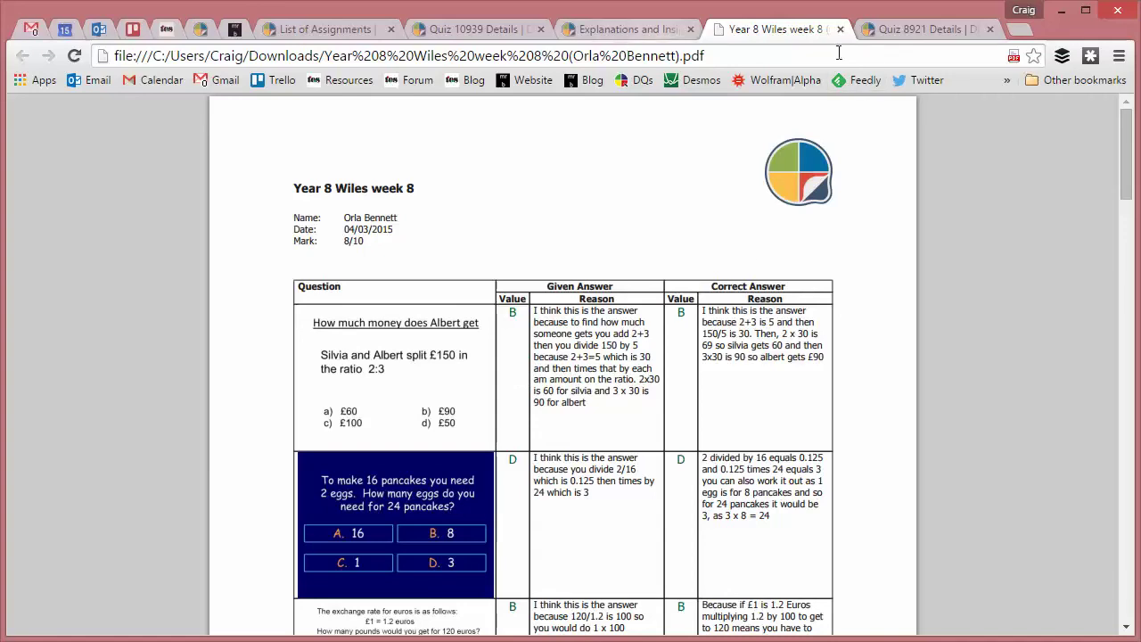
Return to the Year 8 Wiles week 8 results and locate the option for filtering the quiz data.
{"action": "left_click", "coordinate": [900, 32]}
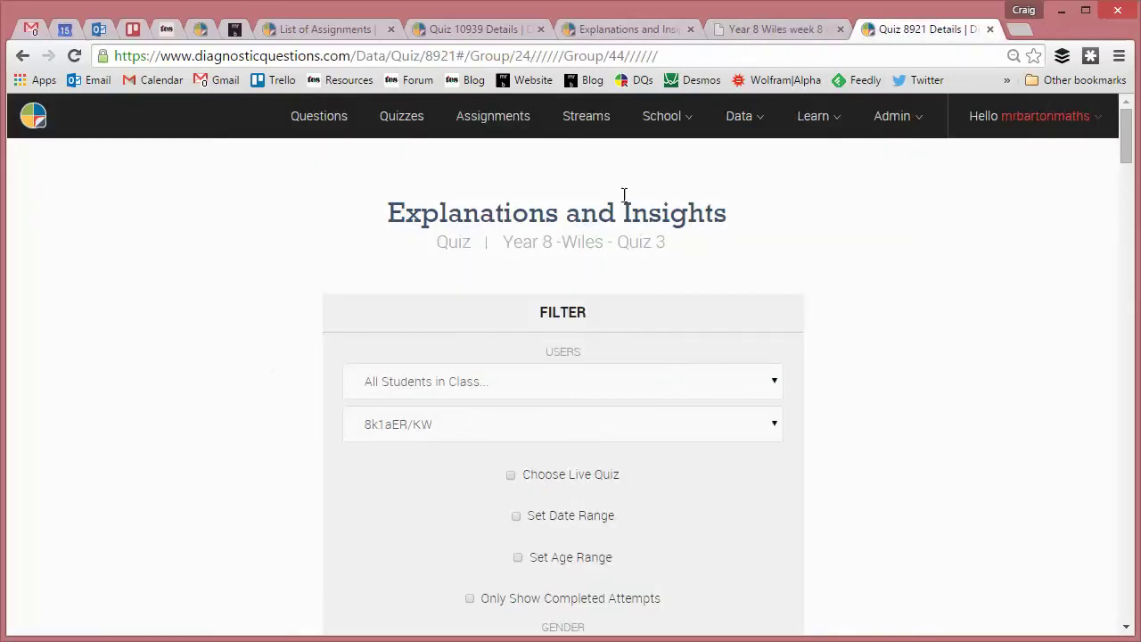
{"action": "left_click", "coordinate": [462, 32]}
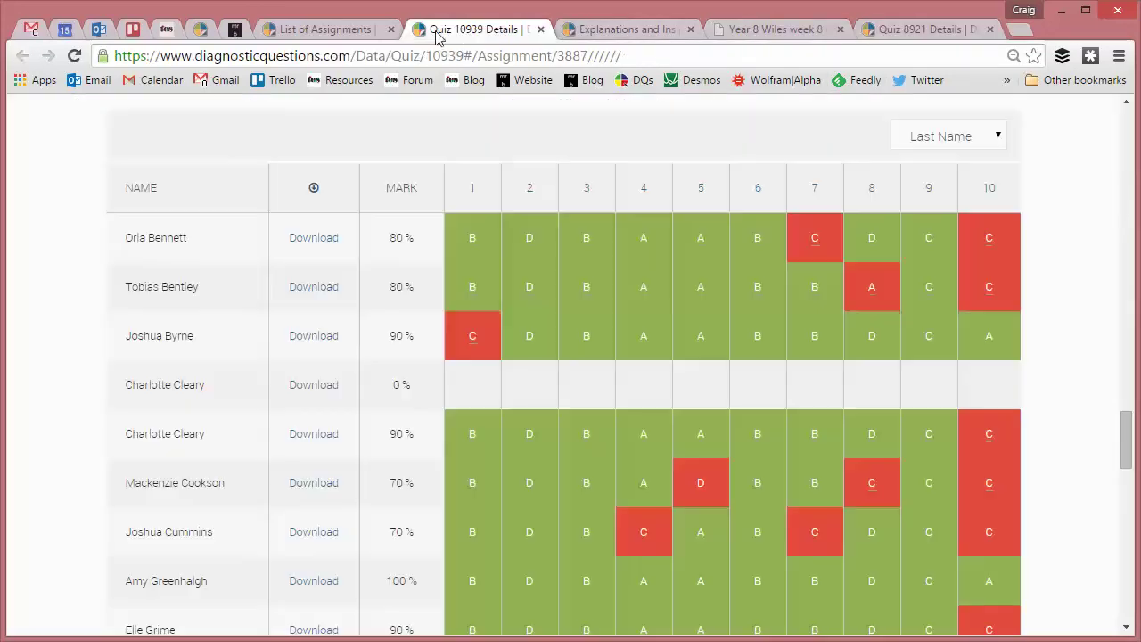
{"action": "left_click_drag", "start_coordinate": [1130, 460], "coordinate": [1127, 161]}
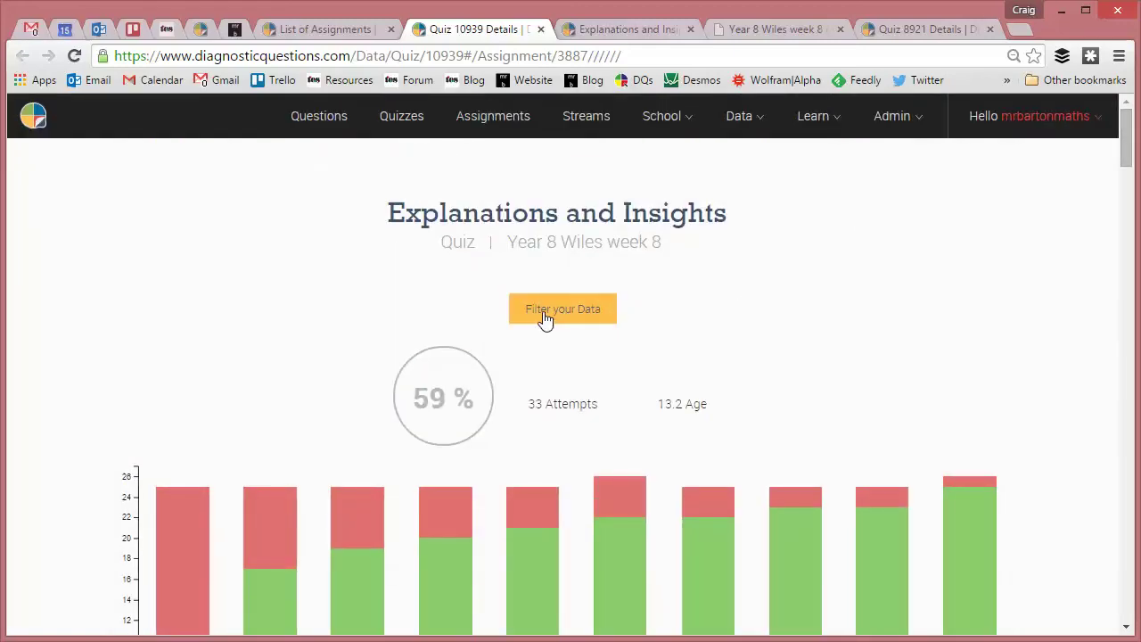
Switch to the Year 8 -Wiles - Quiz 3 insights, check the filter's class choices and compare both classes' scores by question.
{"action": "left_click", "coordinate": [923, 27]}
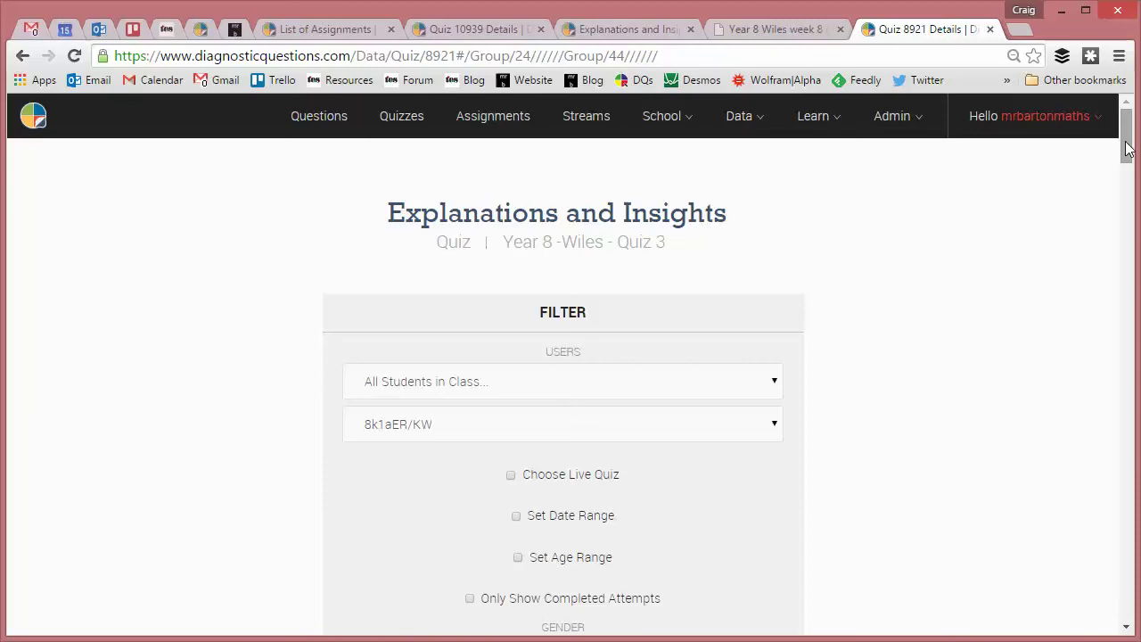
{"action": "left_click_drag", "start_coordinate": [1125, 142], "coordinate": [1124, 158]}
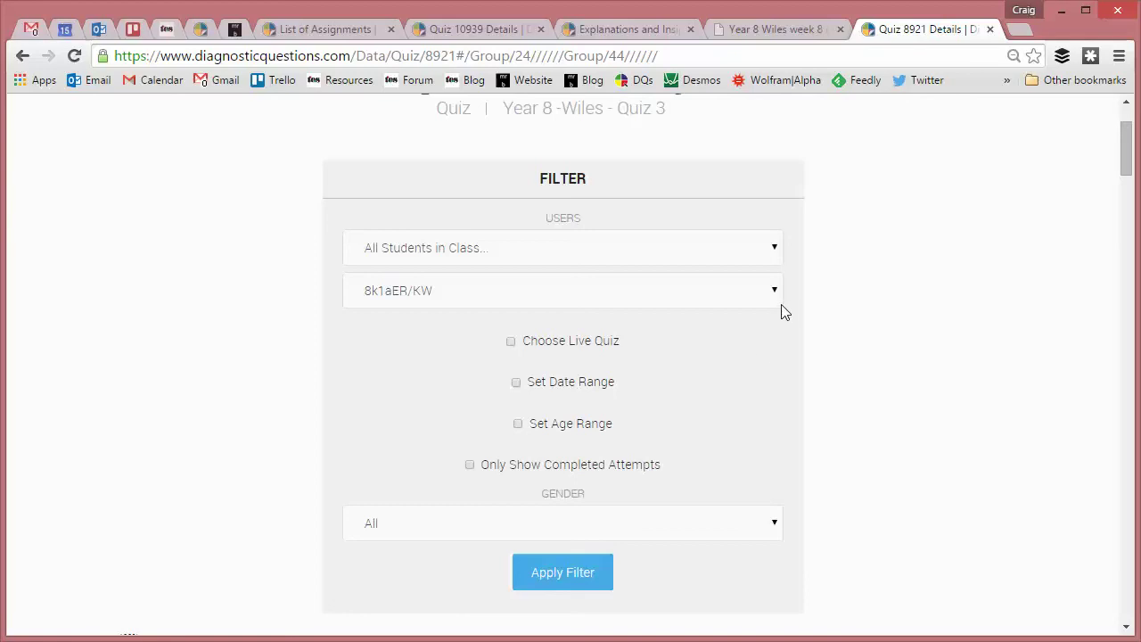
{"action": "left_click", "coordinate": [775, 292]}
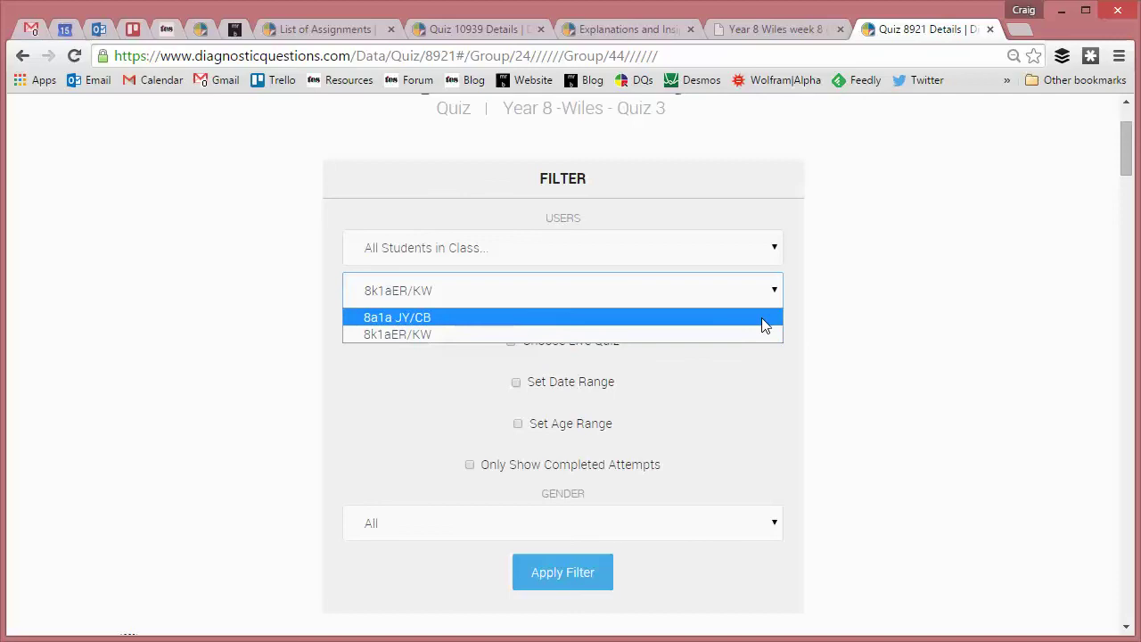
{"action": "left_click", "coordinate": [987, 315]}
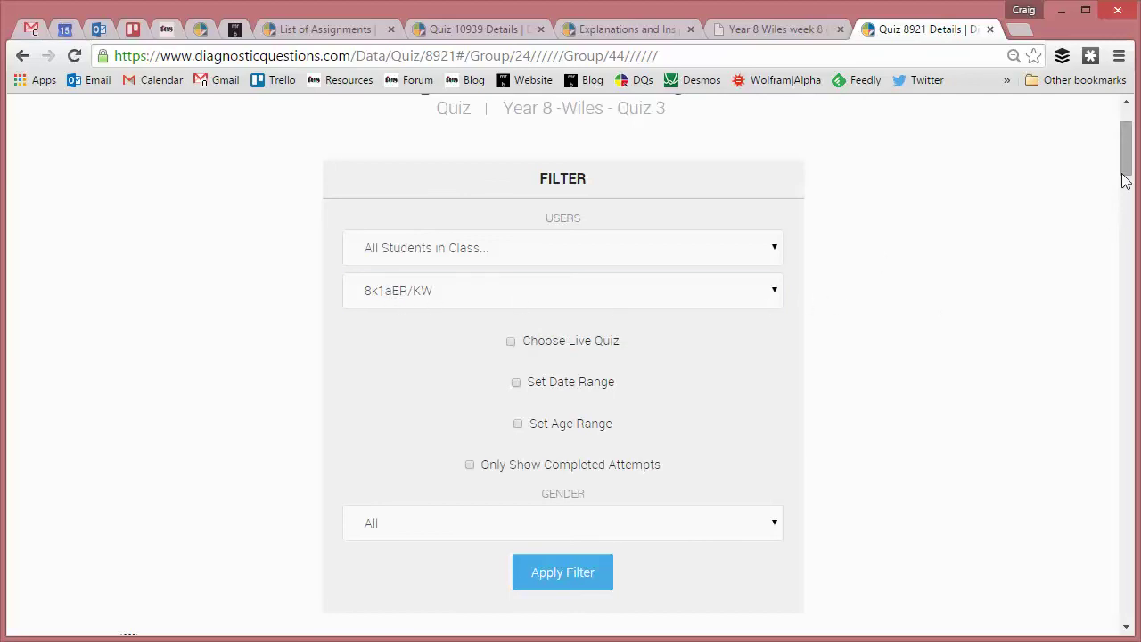
{"action": "left_click_drag", "start_coordinate": [1124, 169], "coordinate": [1122, 207]}
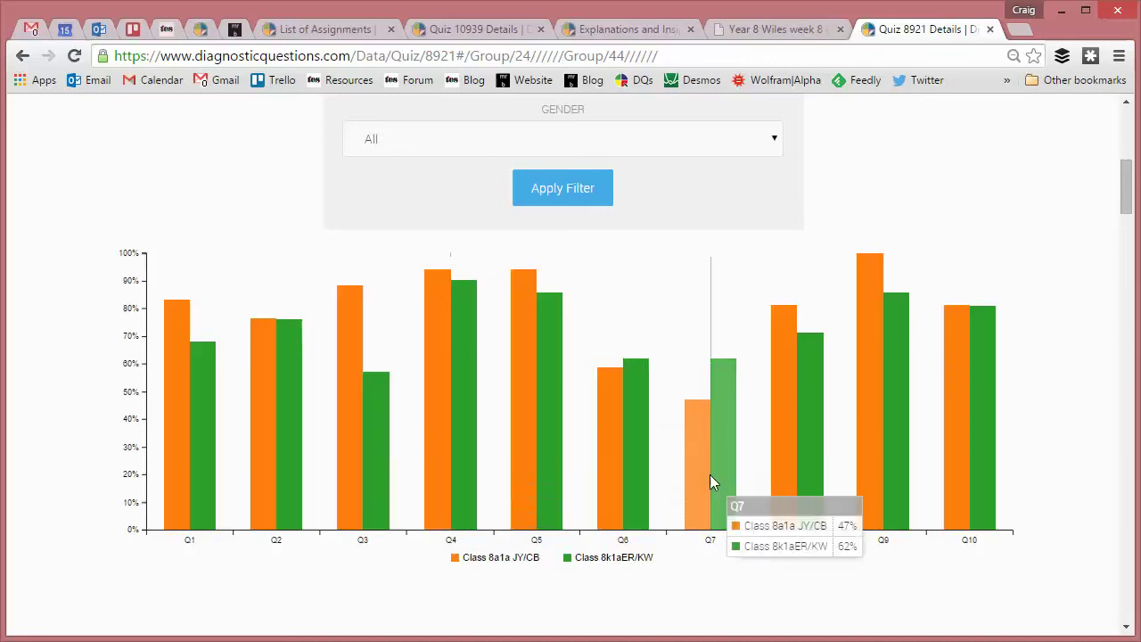
Examine class 8a1a JY/CB's Quiz 3 answers, including a student's explanation for choosing B on question 3.
{"action": "scroll", "coordinate": [373, 497], "scroll_direction": "down", "scroll_amount": 1}
{"action": "scroll", "coordinate": [339, 466], "scroll_direction": "down", "scroll_amount": 15}
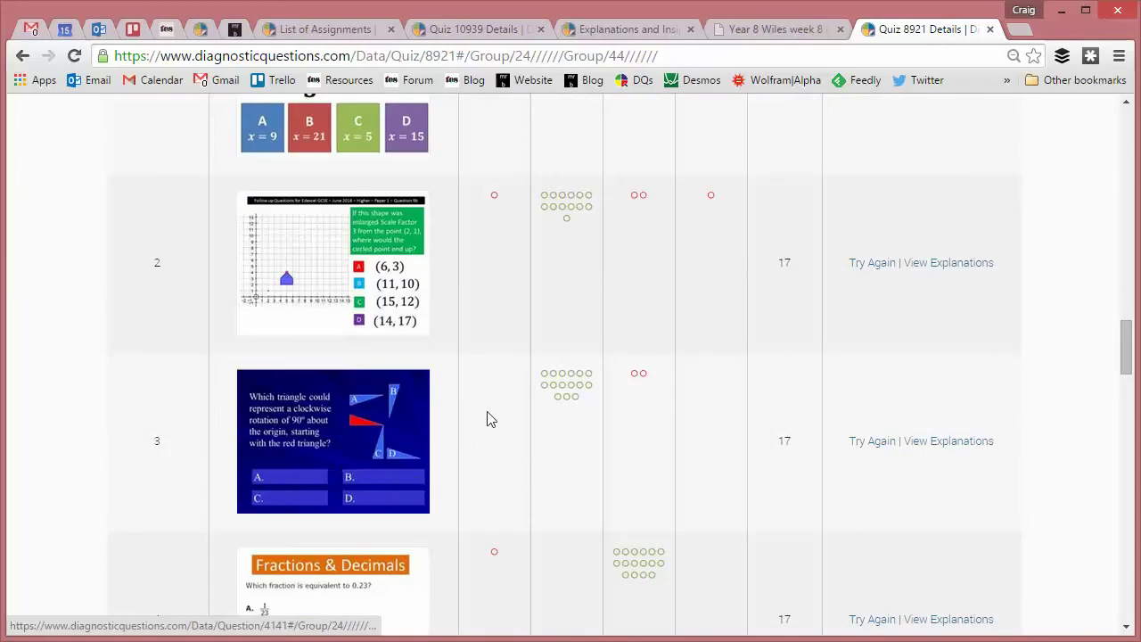
{"action": "mouse_move", "coordinate": [560, 376]}
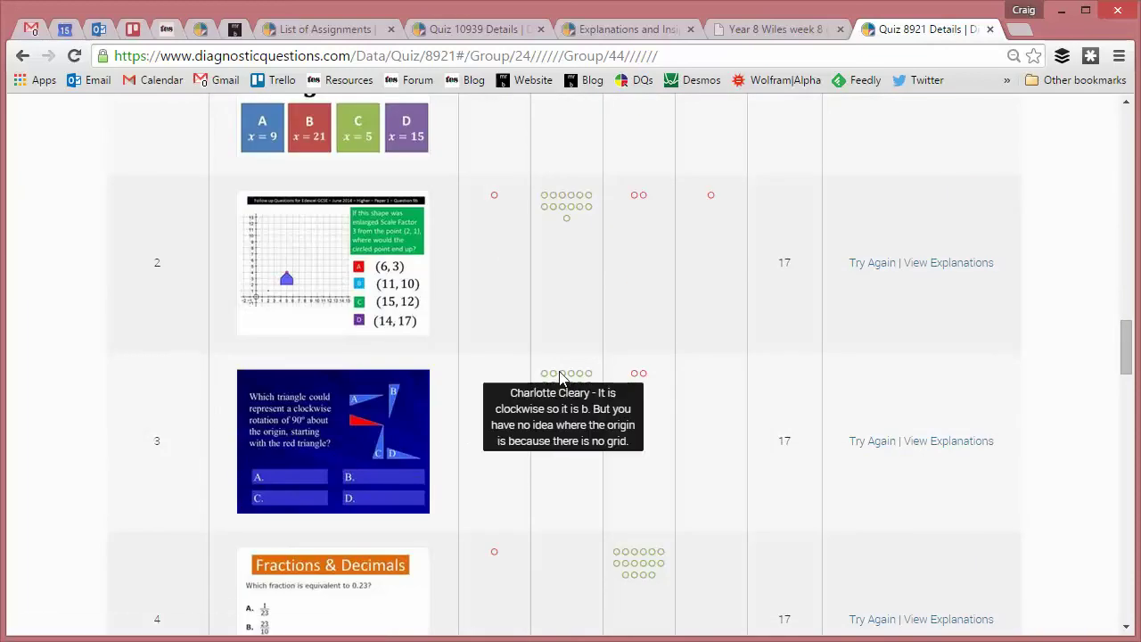
Select the 8k1aER/KW cohort and inspect a student's explanation for choosing B on question 3.
{"action": "scroll", "coordinate": [555, 314], "scroll_direction": "up", "scroll_amount": 6}
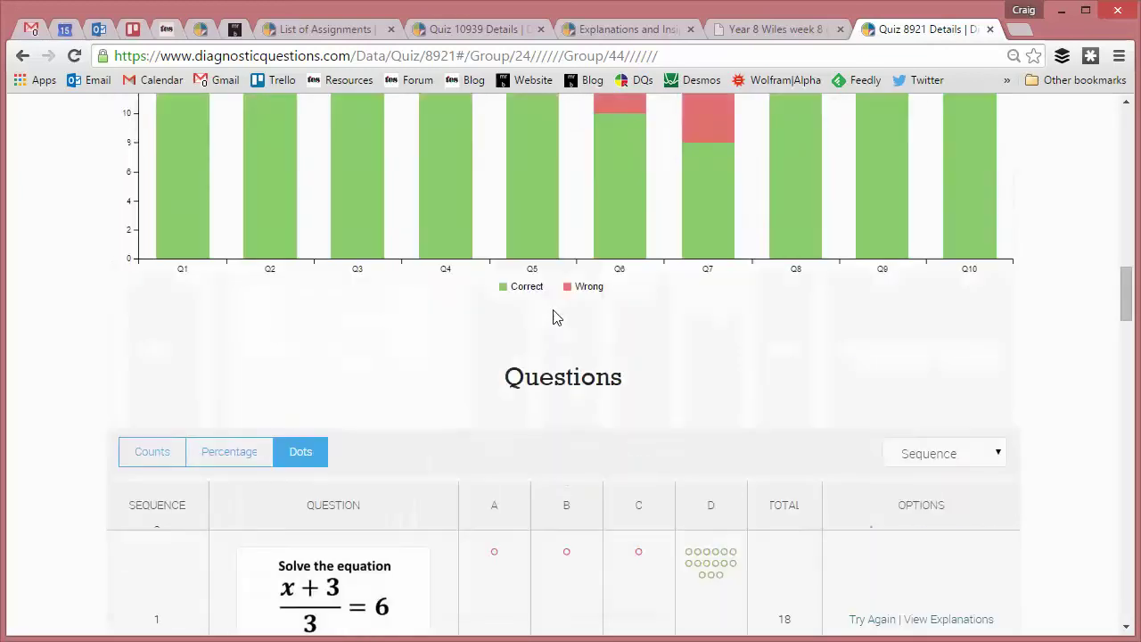
{"action": "scroll", "coordinate": [555, 315], "scroll_direction": "up", "scroll_amount": 10}
{"action": "scroll", "coordinate": [555, 316], "scroll_direction": "down", "scroll_amount": 2}
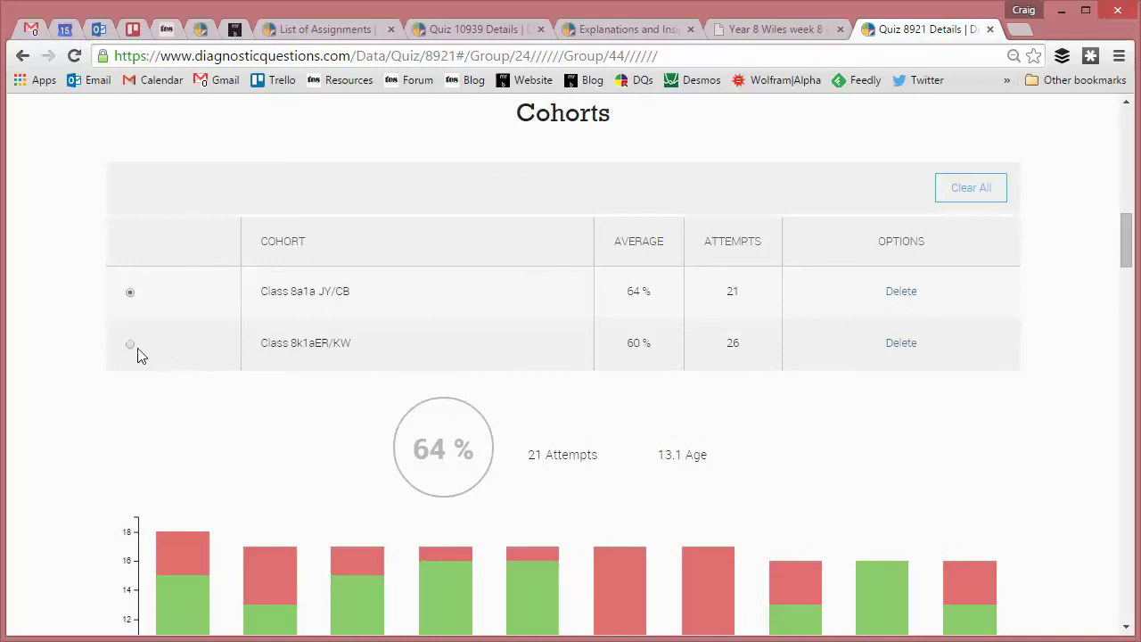
{"action": "left_click", "coordinate": [130, 345]}
{"action": "scroll", "coordinate": [285, 410], "scroll_direction": "down", "scroll_amount": 12}
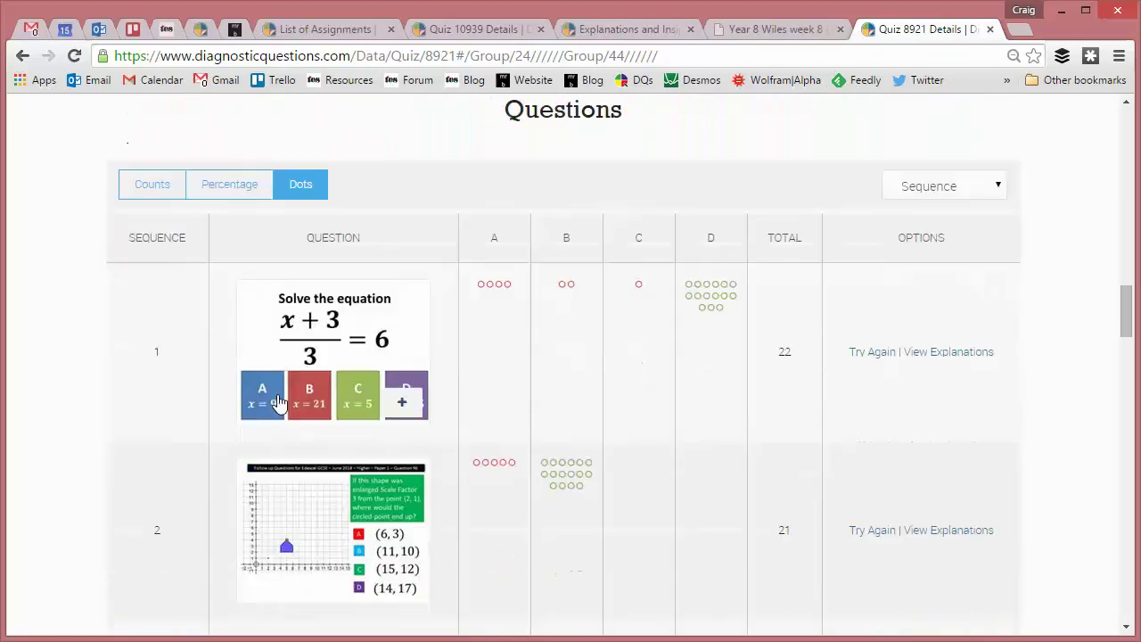
{"action": "mouse_move", "coordinate": [547, 379]}
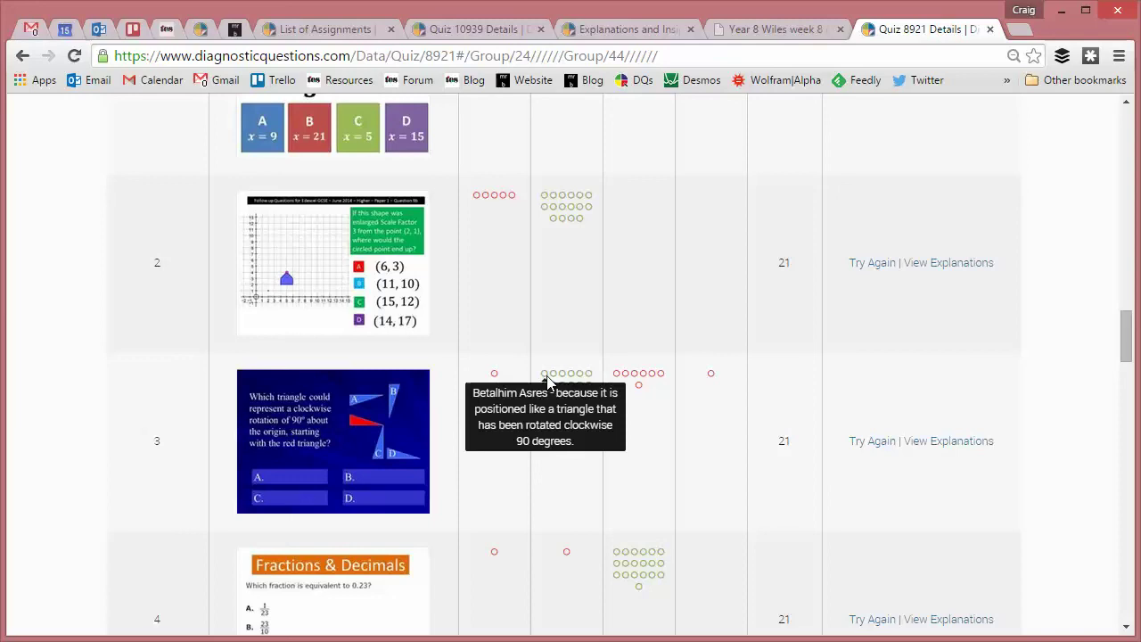
Review the 8k1aER/KW cohort's average, correct and wrong chart, and answer distribution across the Quiz 3 questions.
{"action": "scroll", "coordinate": [490, 352], "scroll_direction": "up", "scroll_amount": 10}
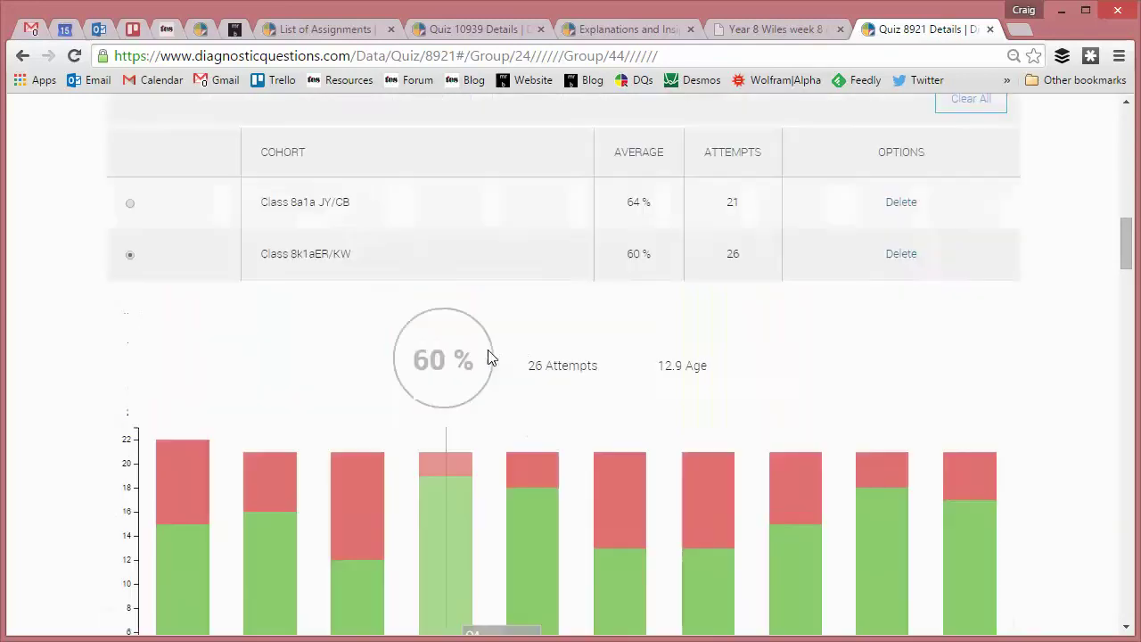
{"action": "scroll", "coordinate": [487, 356], "scroll_direction": "up", "scroll_amount": 5}
{"action": "scroll", "coordinate": [401, 459], "scroll_direction": "down", "scroll_amount": 6}
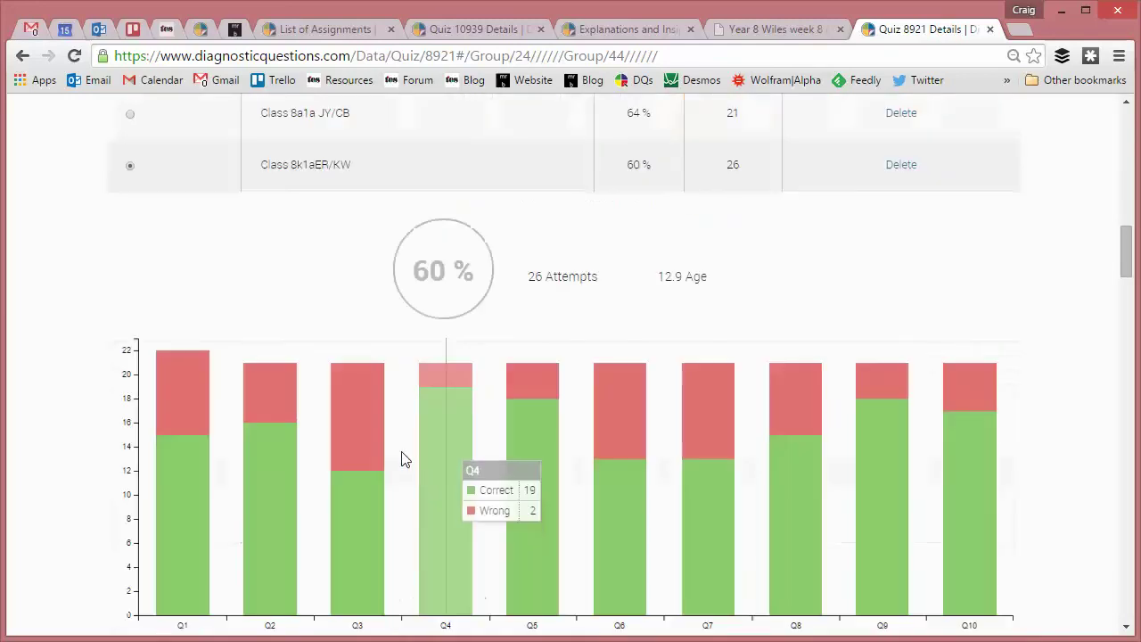
{"action": "scroll", "coordinate": [392, 454], "scroll_direction": "down", "scroll_amount": 12}
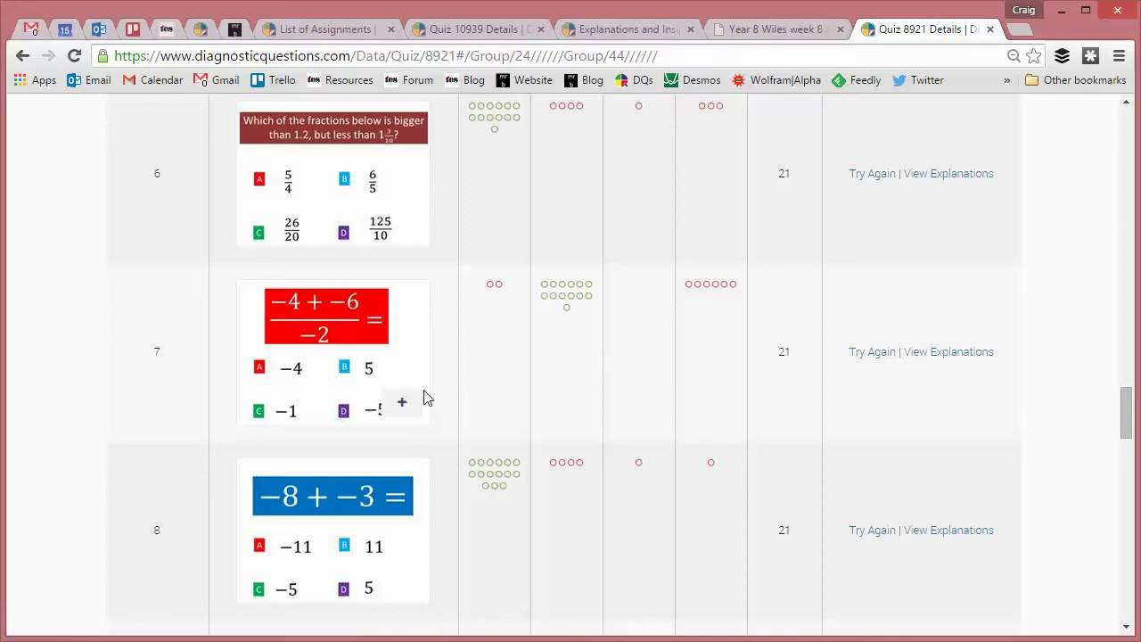
{"action": "scroll", "coordinate": [425, 398], "scroll_direction": "up", "scroll_amount": 20}
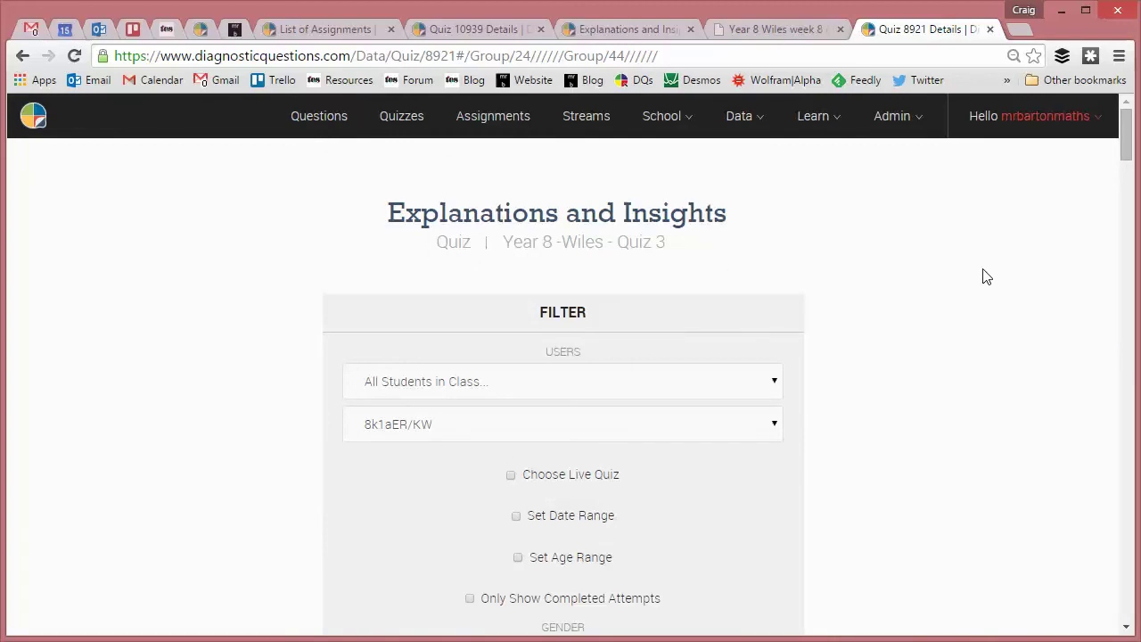
Return to the Year 8 Wiles week 8 quiz results and inspect students' explanations for answer C on question 10.
{"action": "left_click", "coordinate": [507, 17]}
{"action": "scroll", "coordinate": [368, 401], "scroll_direction": "down", "scroll_amount": 3}
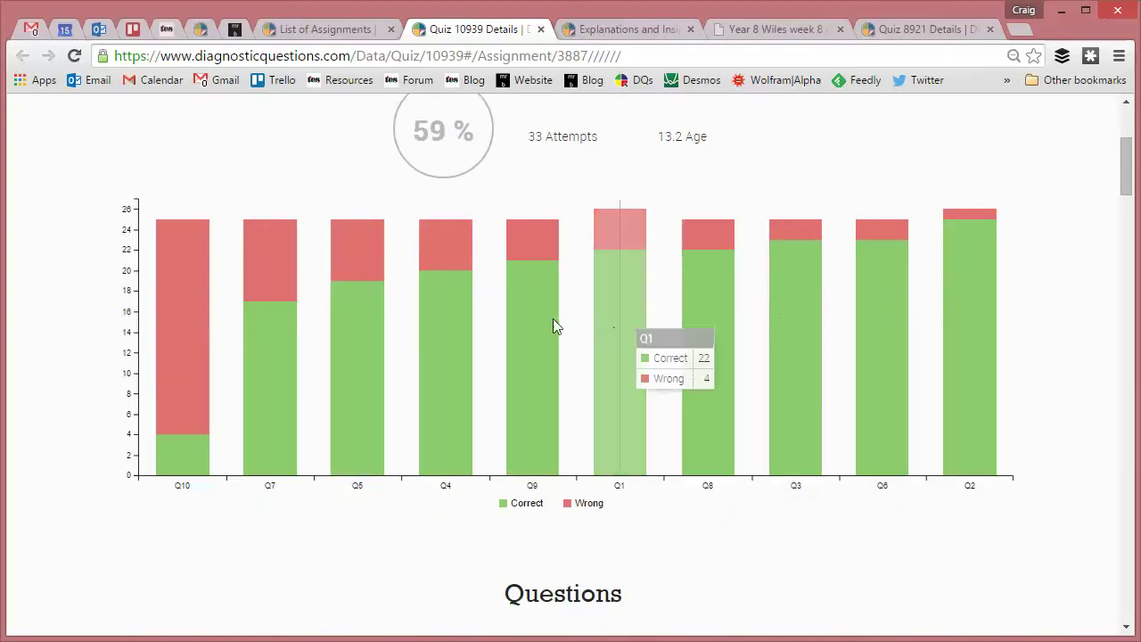
{"action": "scroll", "coordinate": [507, 322], "scroll_direction": "down", "scroll_amount": 4}
{"action": "scroll", "coordinate": [489, 326], "scroll_direction": "down", "scroll_amount": 3}
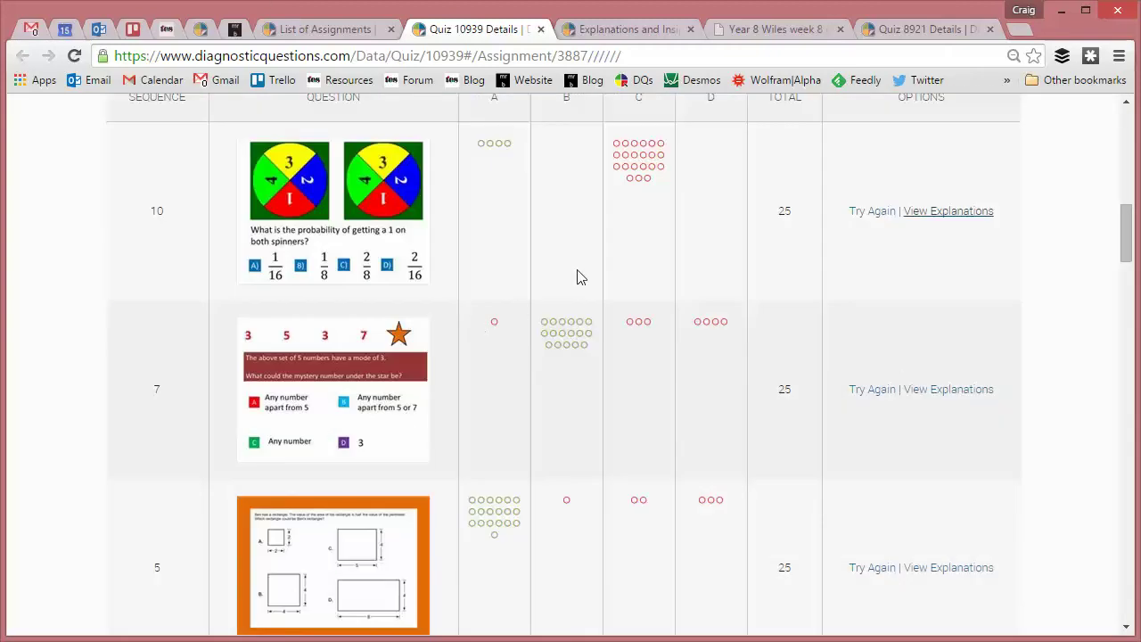
{"action": "mouse_move", "coordinate": [629, 153]}
{"action": "mouse_move", "coordinate": [639, 172]}
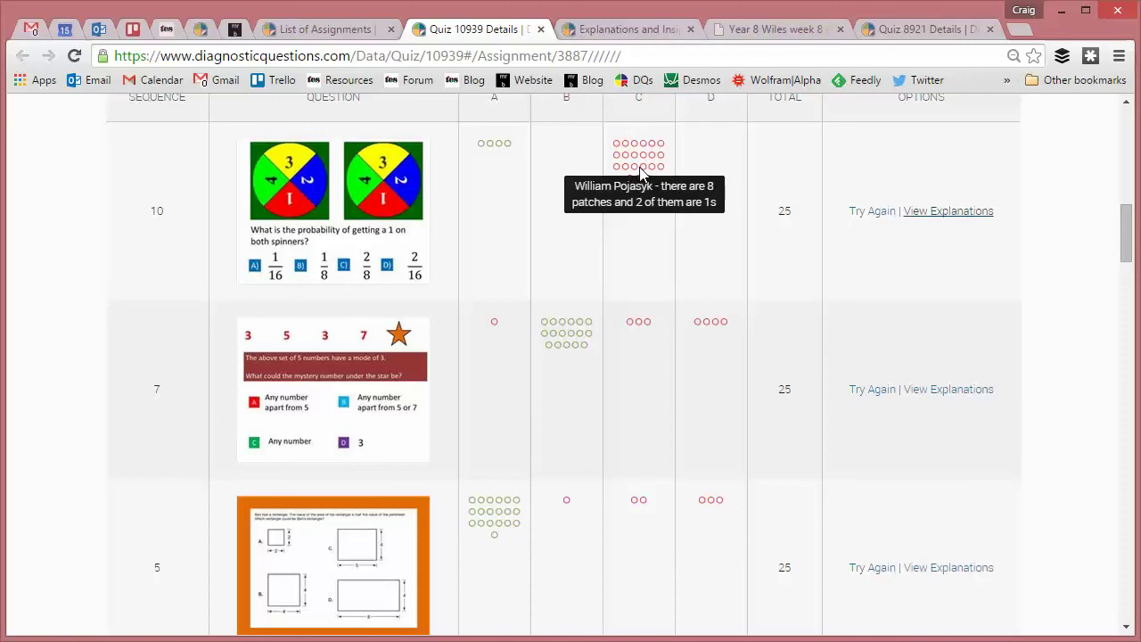